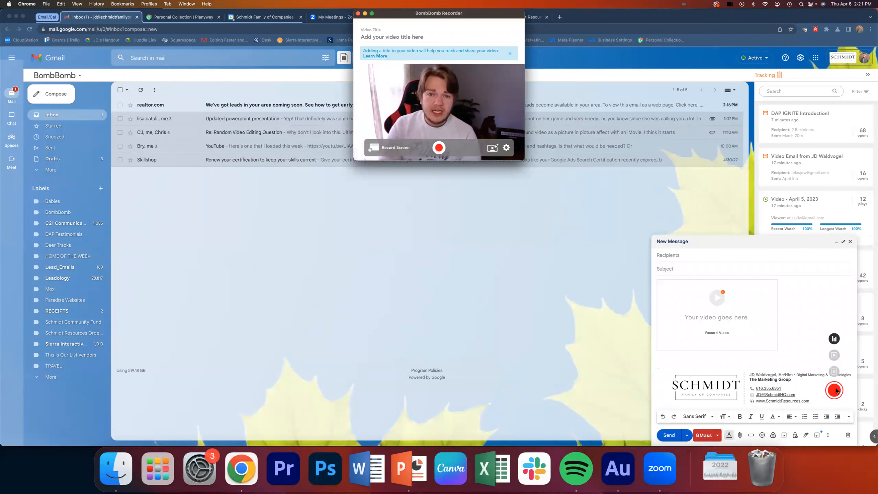
- Close the BombBomb video recorder and discard the new email draft
{"action": "left_click", "coordinate": [836, 391]}
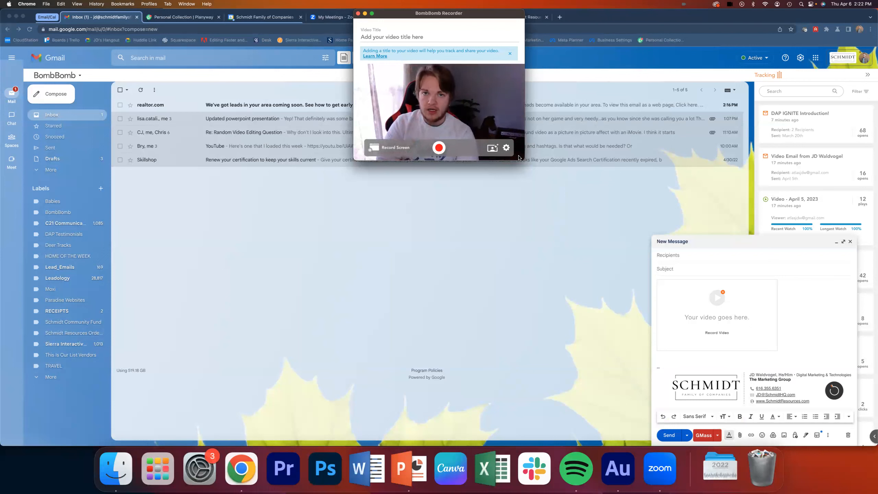
{"action": "left_click", "coordinate": [358, 14]}
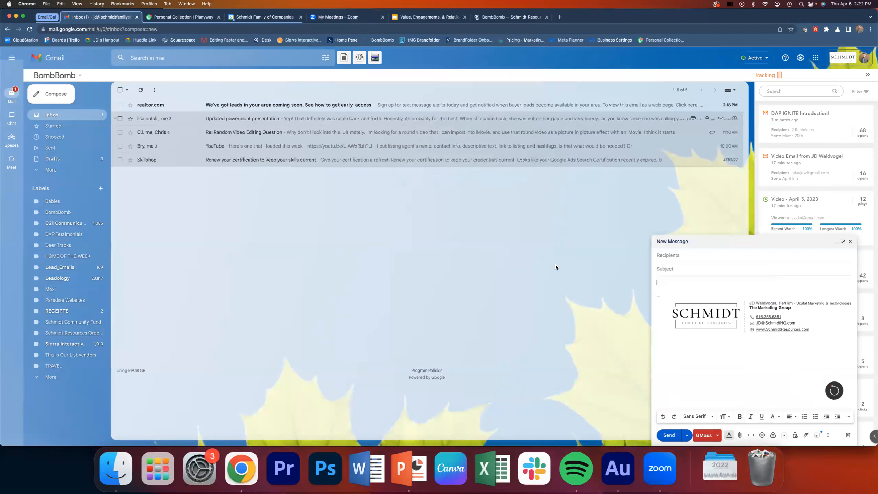
{"action": "left_click", "coordinate": [847, 436]}
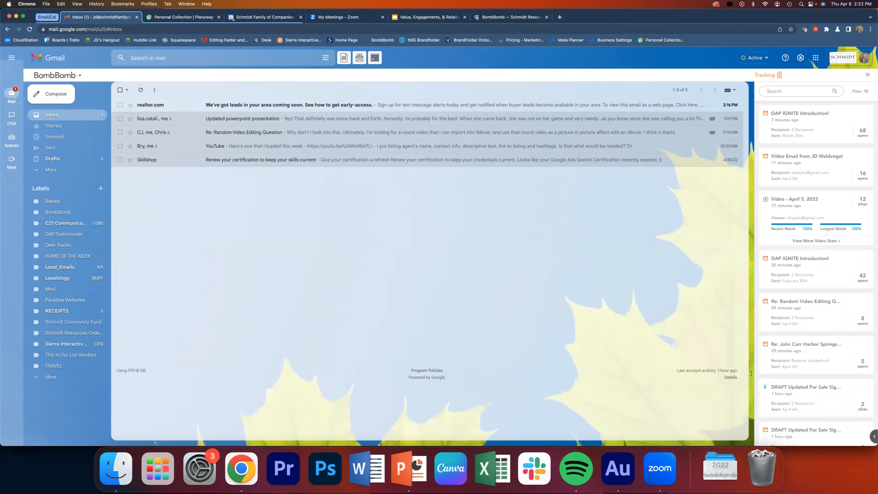
- Open the BombBomb web dashboard in a new browser tab and start a new video
{"action": "left_click", "coordinate": [560, 17]}
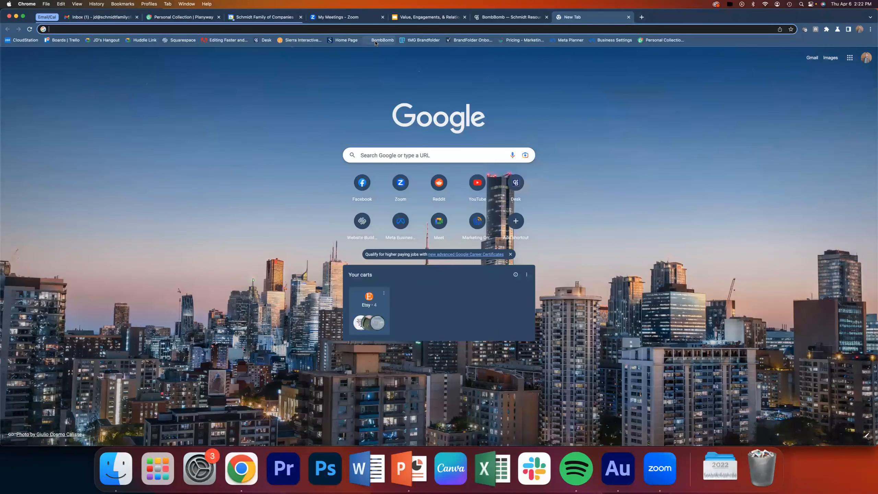
{"action": "left_click", "coordinate": [376, 43]}
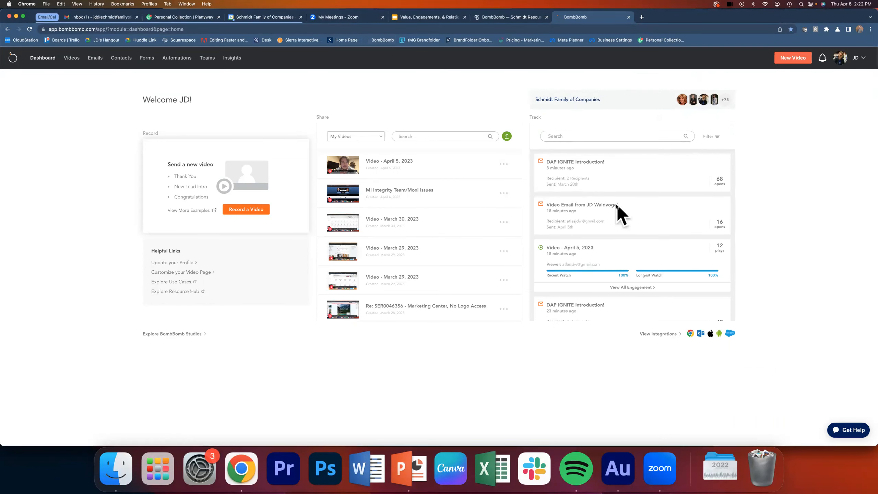
{"action": "left_click", "coordinate": [788, 59]}
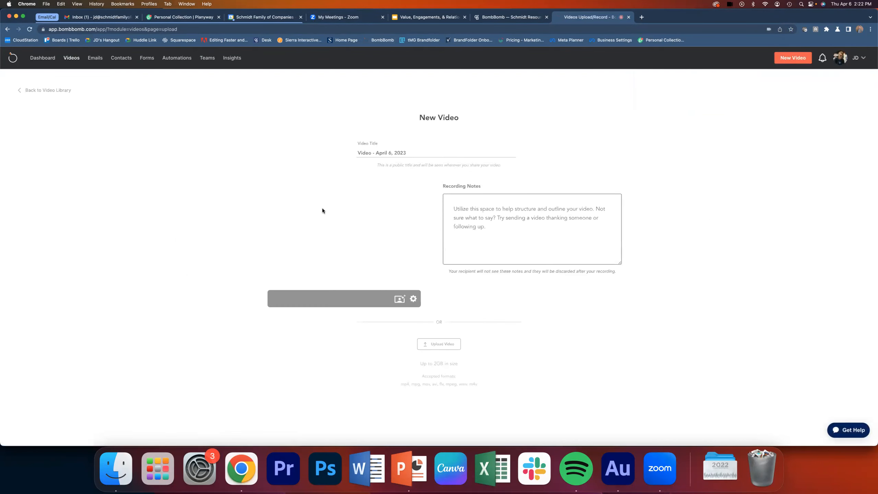
- Write recording notes headed "MARKET UPDATE APRIL 2023" with the lines "Days on Market UP", "Avg Sales Price UP" and "Monthly Inventory DOWN"
{"action": "left_click", "coordinate": [472, 219]}
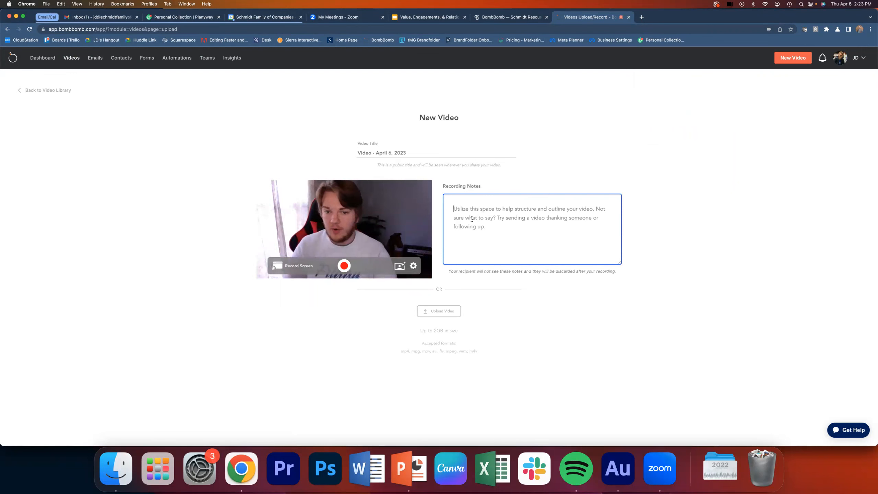
{"action": "type", "text": "MARKET "}
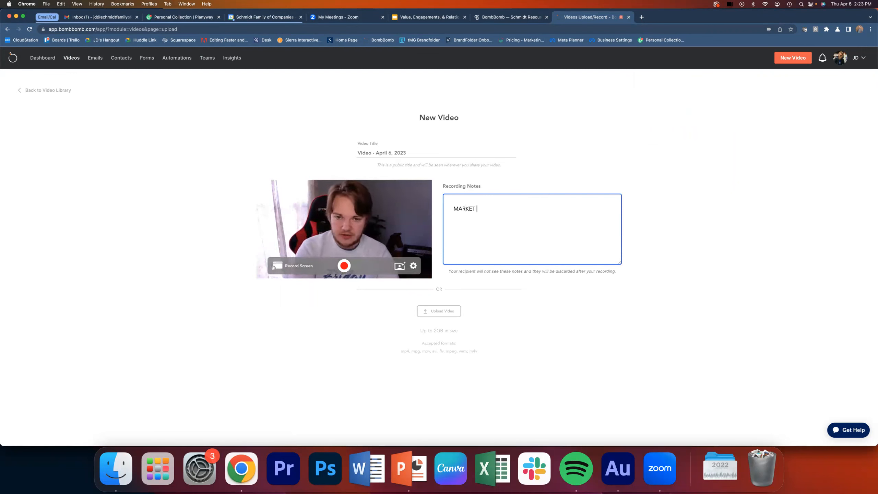
{"action": "type", "text": "UPDATE APRIL 2023 "}
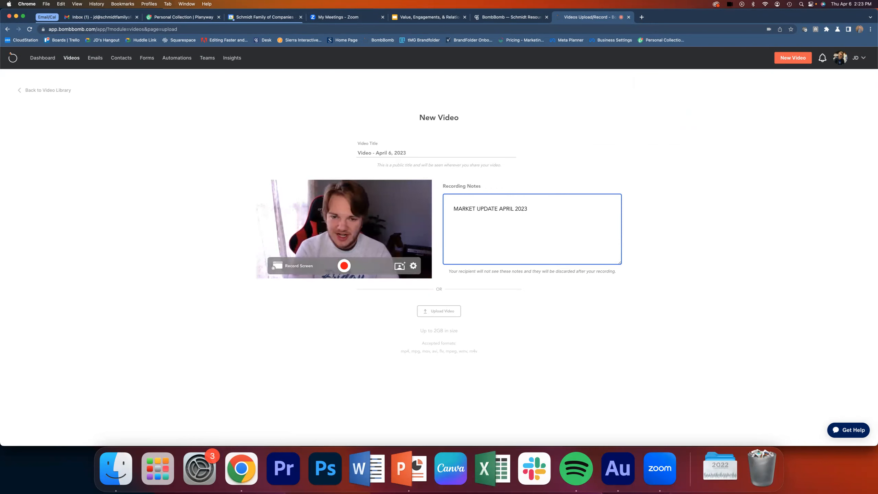
{"action": "type", "text": "Days on Ma"}
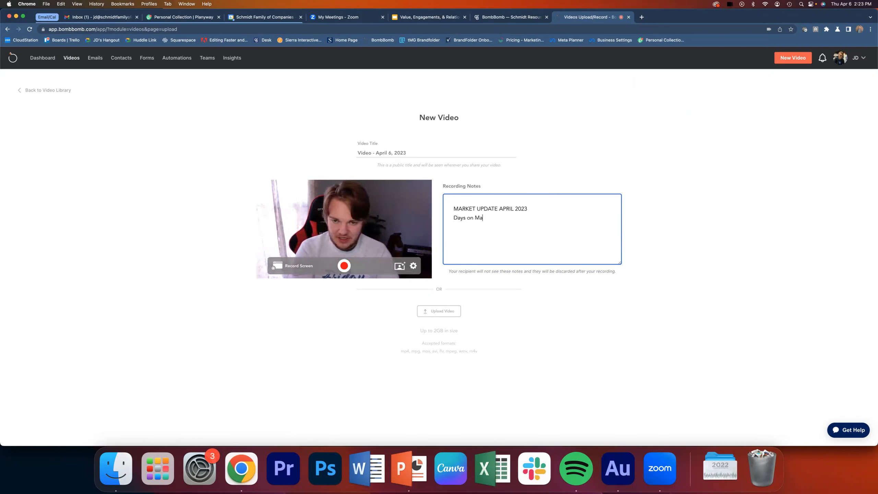
{"action": "type", "text": "rket UP"}
{"action": "key", "text": "Return"}
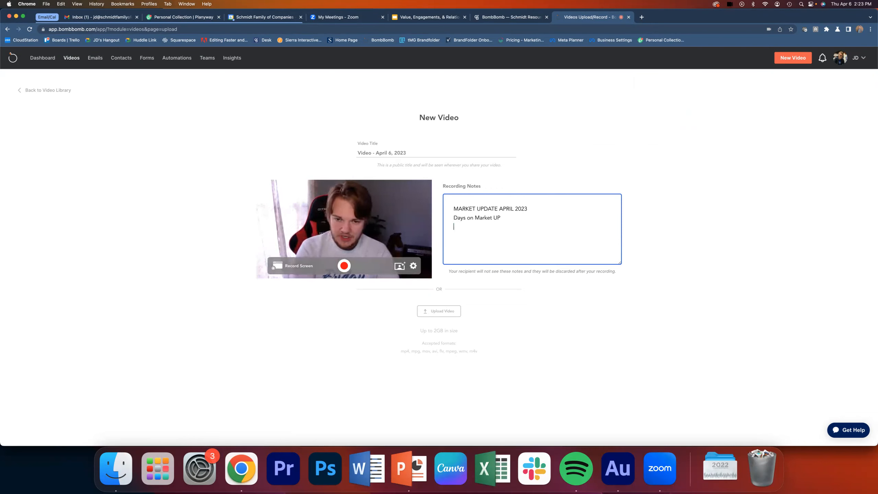
{"action": "type", "text": "Avg Sales Price UP"}
{"action": "key", "text": "Return"}
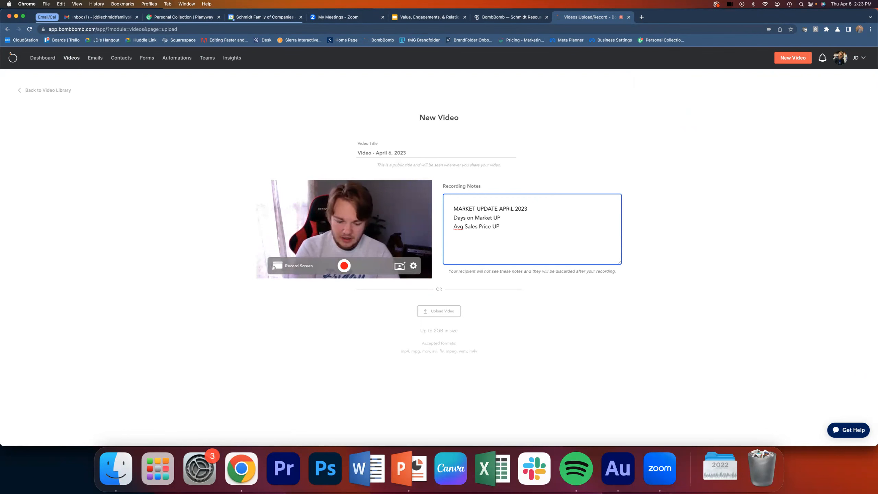
{"action": "type", "text": "Monthly Inv"}
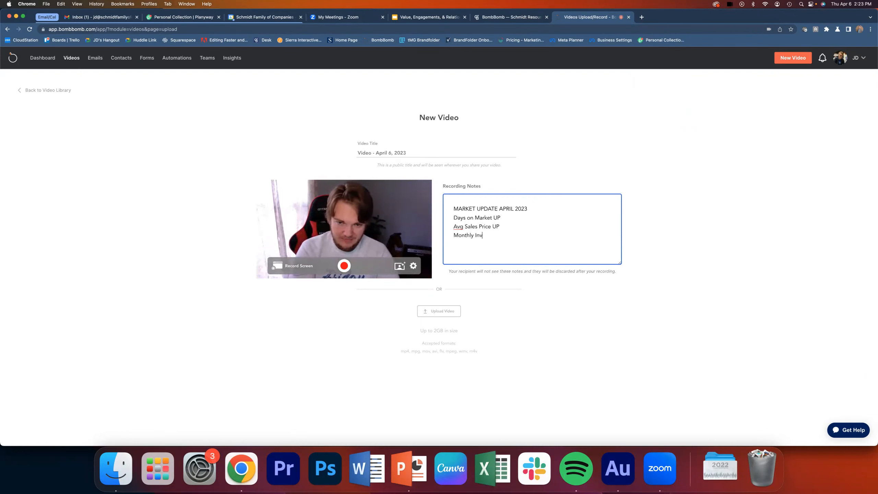
{"action": "type", "text": "entory DOWN"}
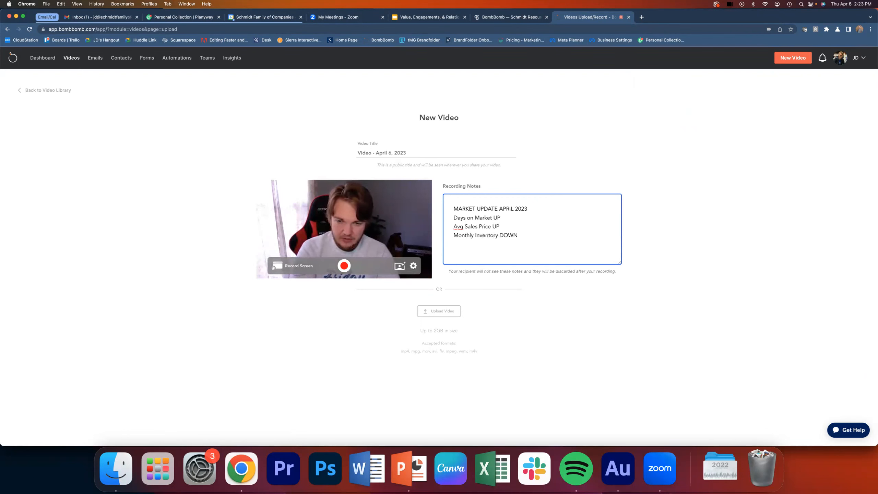
- Add percentages to the recording notes: 4% for Days on Market, 3.9% for Avg Sales Price and 1.2% for Monthly Inventory
{"action": "left_click", "coordinate": [529, 220]}
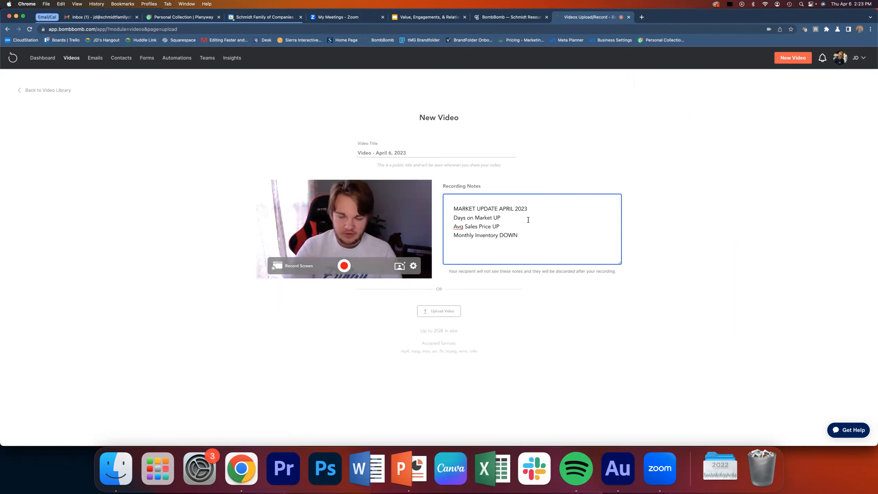
{"action": "type", "text": "4%"}
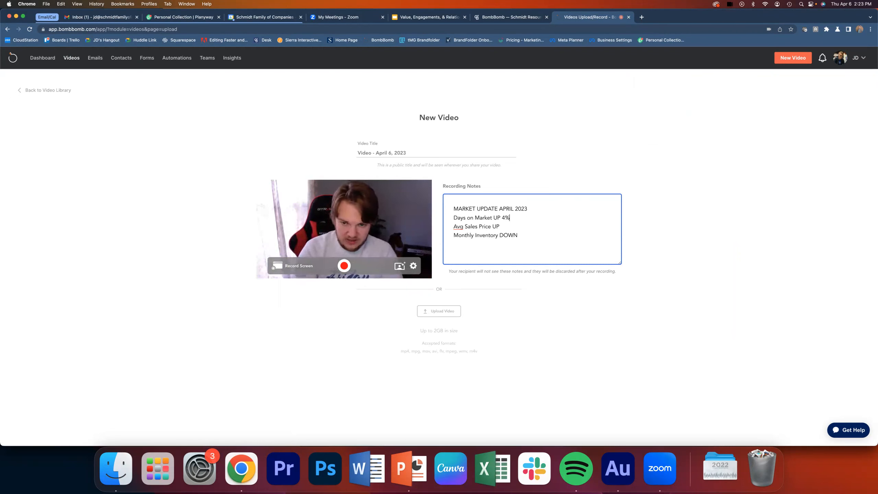
{"action": "type", "text": "3"}
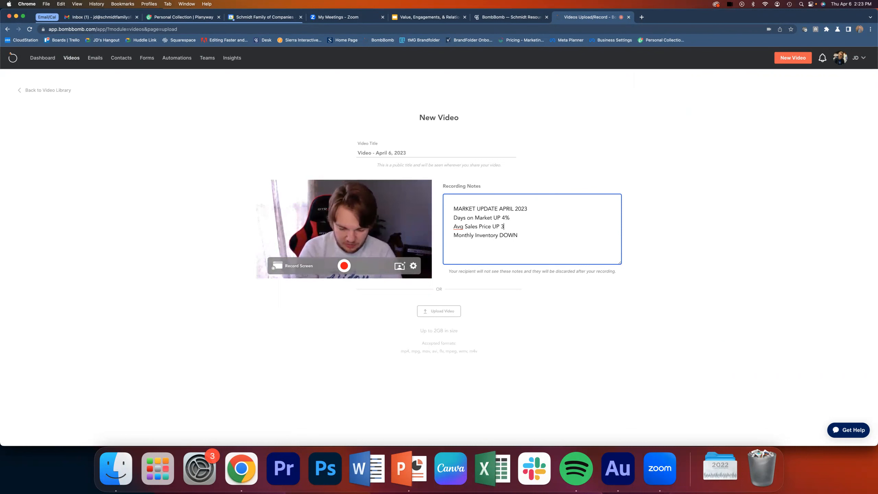
{"action": "type", "text": ".9%"}
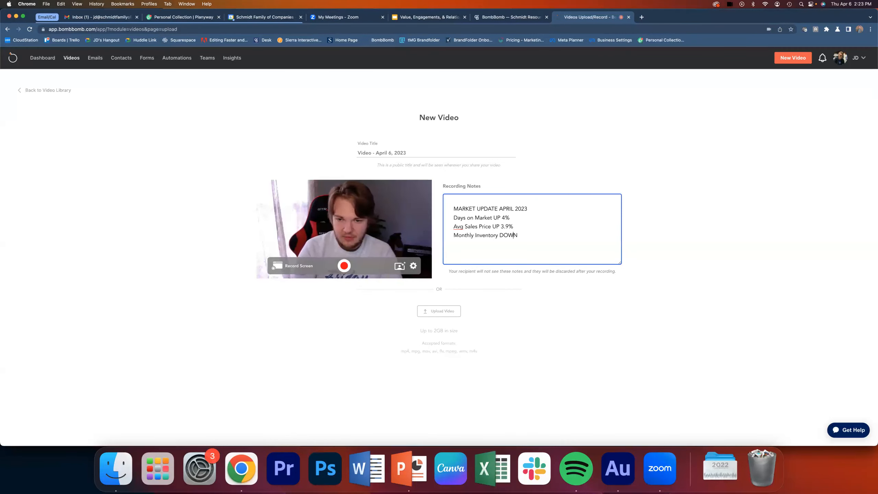
{"action": "type", "text": "1.2%"}
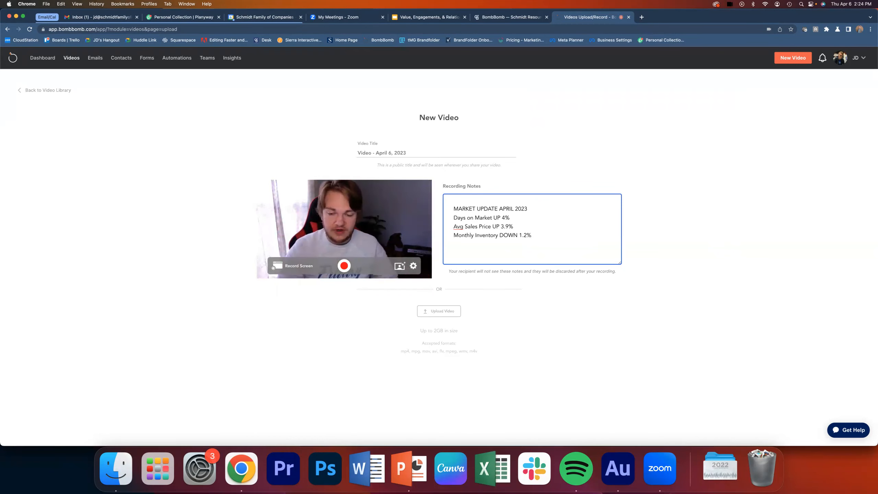
{"action": "scroll", "coordinate": [535, 229], "scroll_direction": "up", "scroll_amount": 2}
{"action": "scroll", "coordinate": [585, 126], "scroll_direction": "down", "scroll_amount": 2}
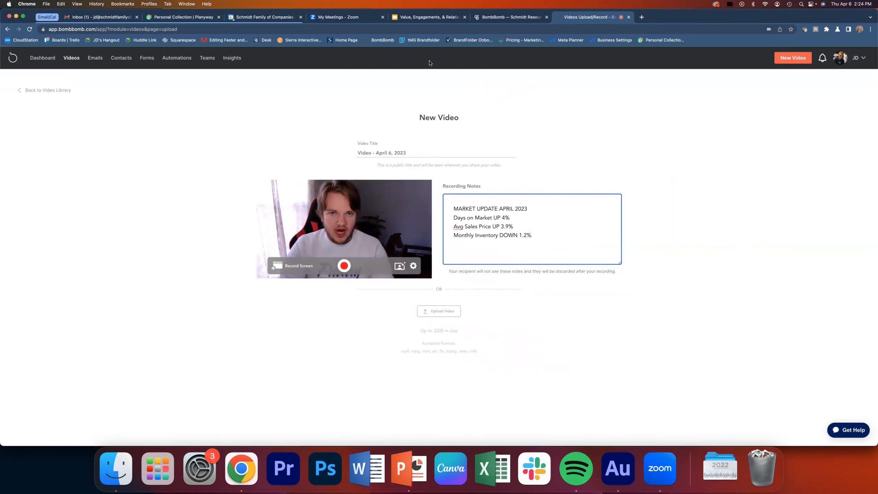
- Switch to the "Value, Engagements, & Relationships" presentation in Google Slides and present it full screen, advancing to the "Content Ideas" slide
{"action": "left_click", "coordinate": [424, 19]}
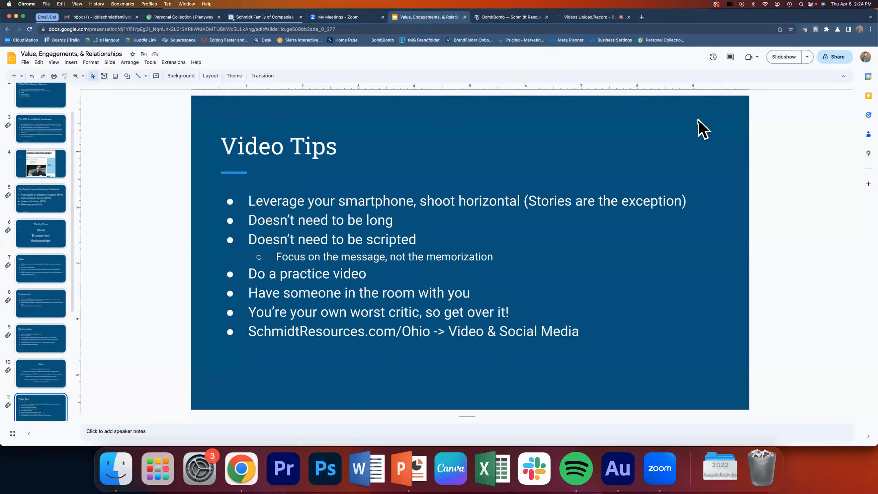
{"action": "left_click", "coordinate": [782, 56]}
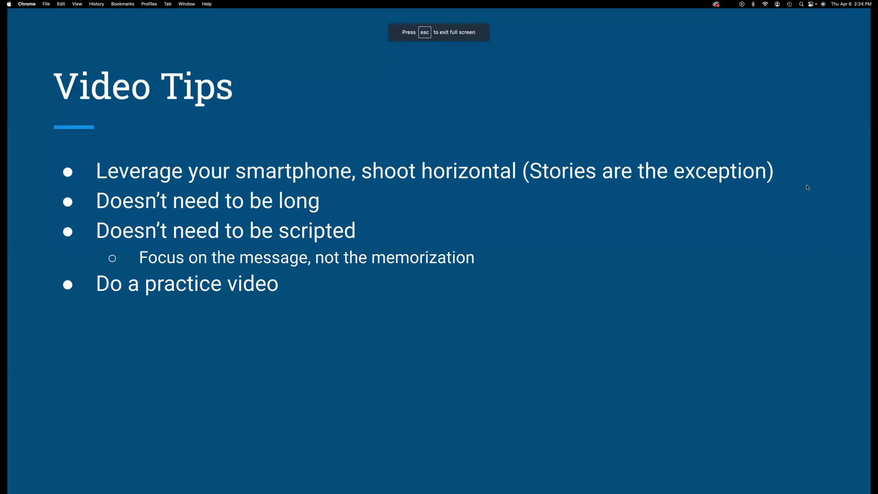
{"action": "key", "text": "Right"}
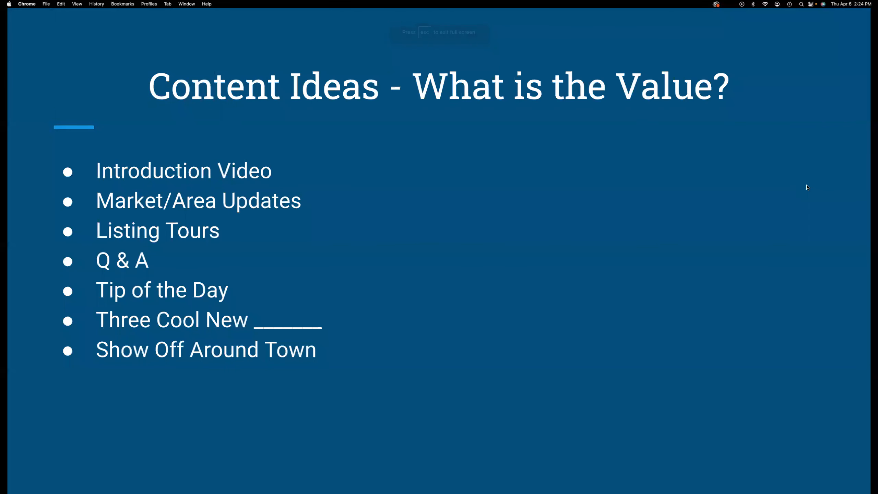
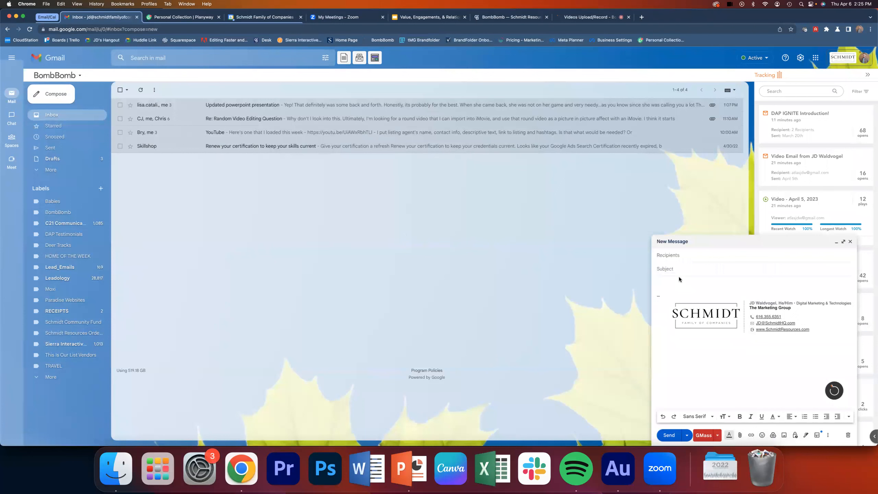
- Set the new Gmail message's subject to "Video Message from" the sender's full name, followed by "- Nice to Meet You!"
{"action": "type", "text": "Video Message from JD Waldvogel - Nice to Meet You!"}
{"action": "left_click", "coordinate": [678, 269]}
{"action": "type", "text": "s"}
- Begin the body with "Hi there!" and "I'm so excited to get in touch with you and hopefully make your real estate dreams come true."
{"action": "left_click", "coordinate": [671, 280]}
{"action": "type", "text": "Hi ther"}
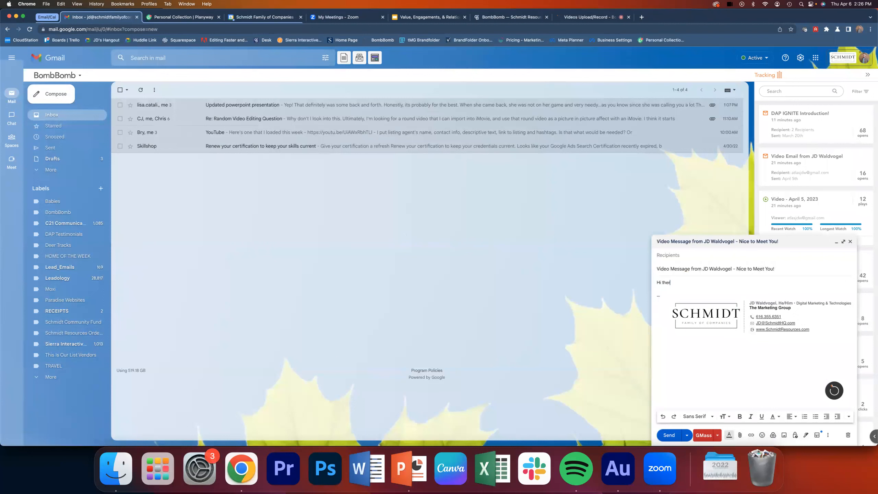
{"action": "type", "text": "e!"}
{"action": "key", "text": "Return"}
{"action": "key", "text": "Return"}
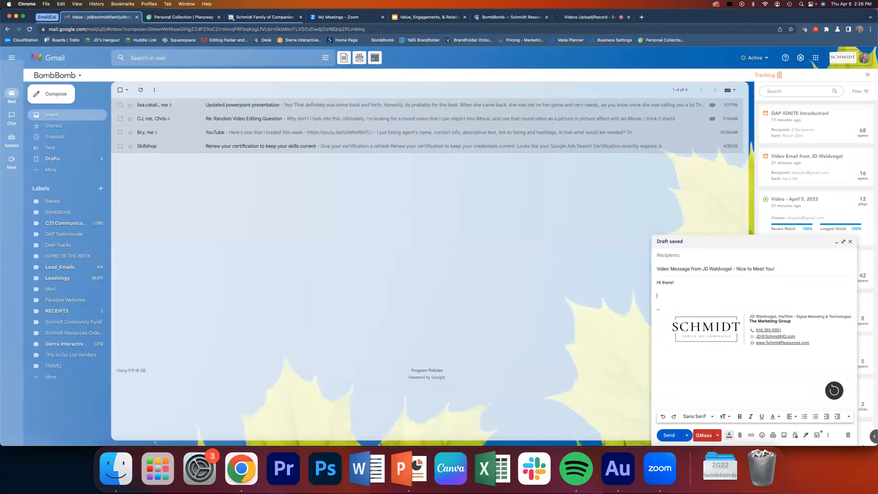
{"action": "type", "text": "I'm so excited to get in to"}
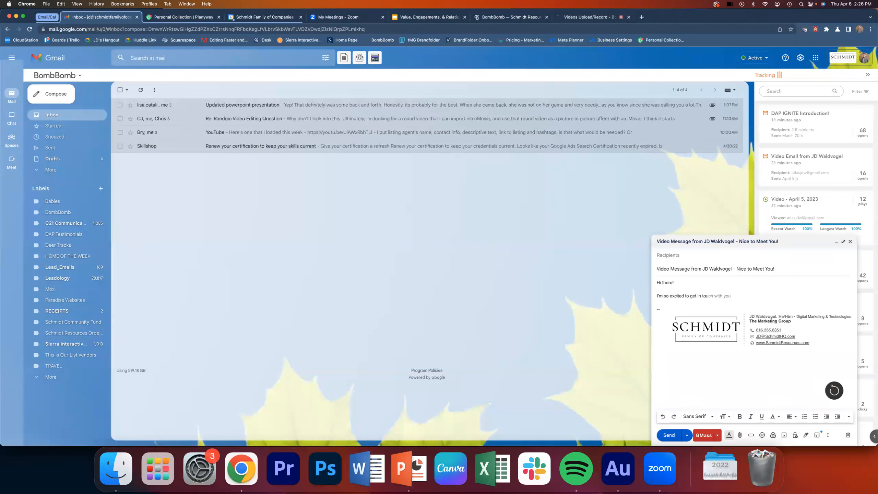
{"action": "type", "text": "uch with you and hopefully make your re"}
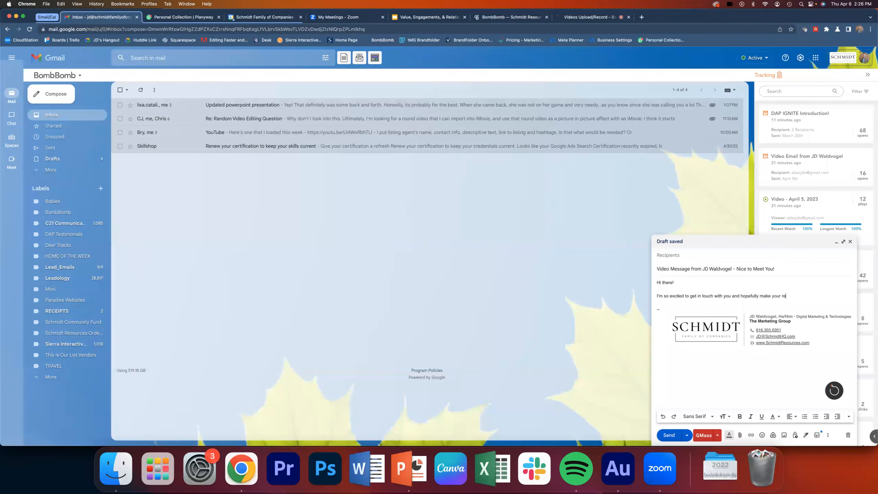
{"action": "type", "text": "al estate dreams come true. Below, you'll"}
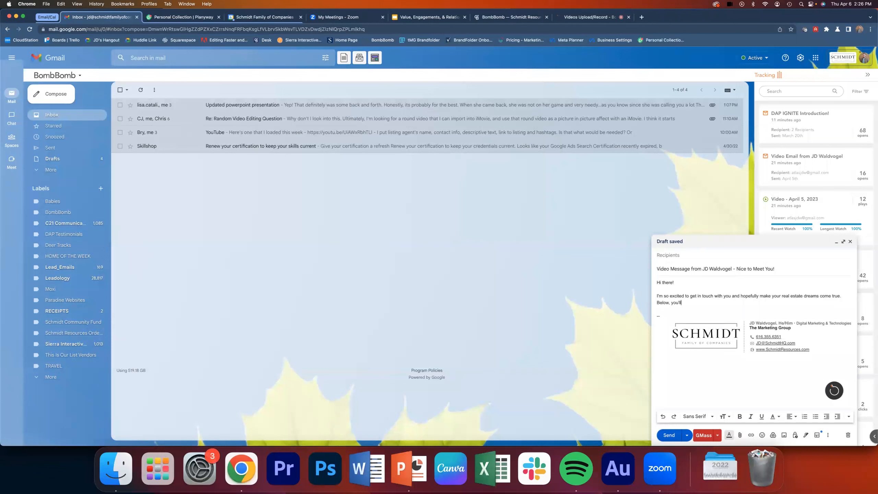
{"action": "type", "text": " find a short introduc"}
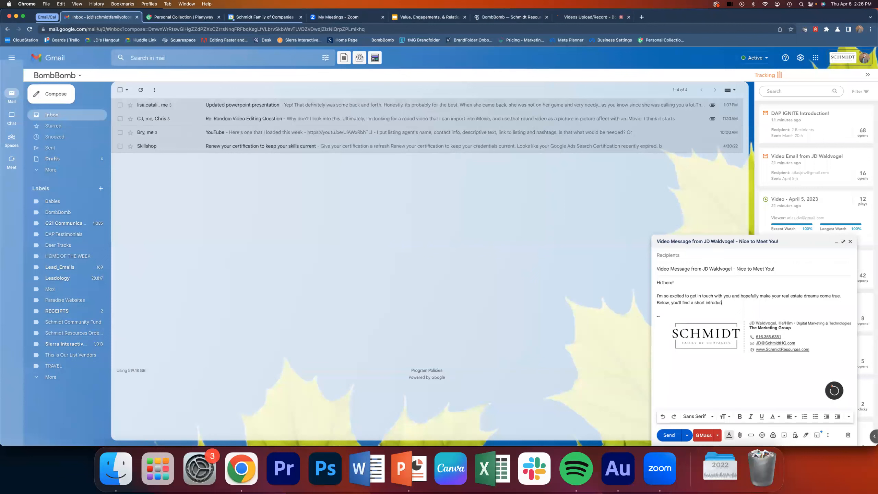
{"action": "type", "text": "tory video so you can get to know a little more about me. If you have any questions, please respond, but I wi"}
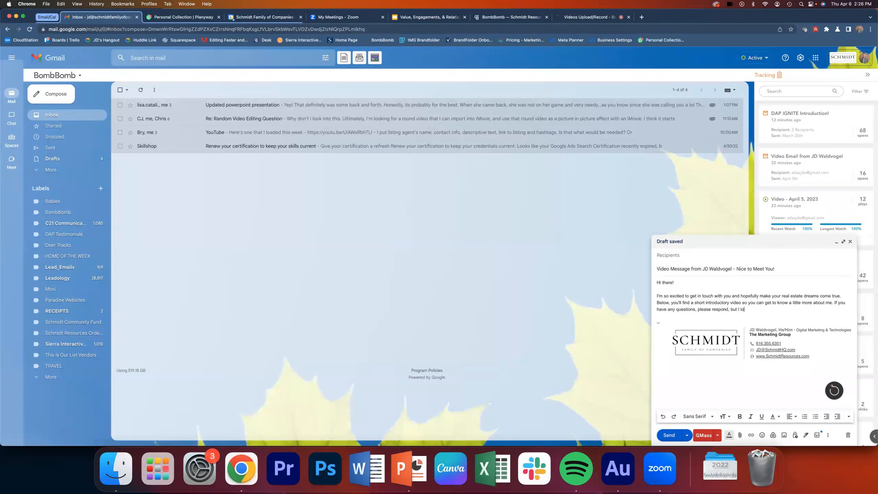
{"action": "type", "text": "ll also be reaching shortly!"}
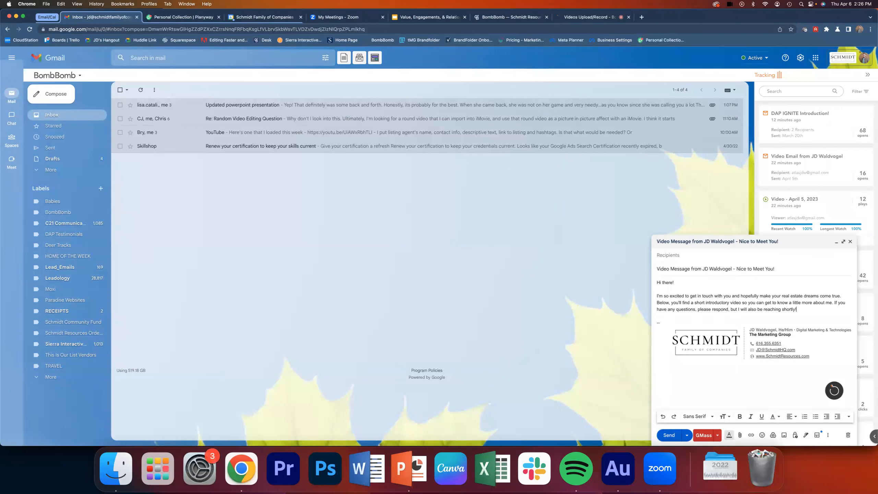
- Finish the paragraph with "If you have any questions, please respond, but I will also be reaching over the phone shortly!"
{"action": "left_click", "coordinate": [782, 310]}
{"action": "type", "text": "over the phone"}
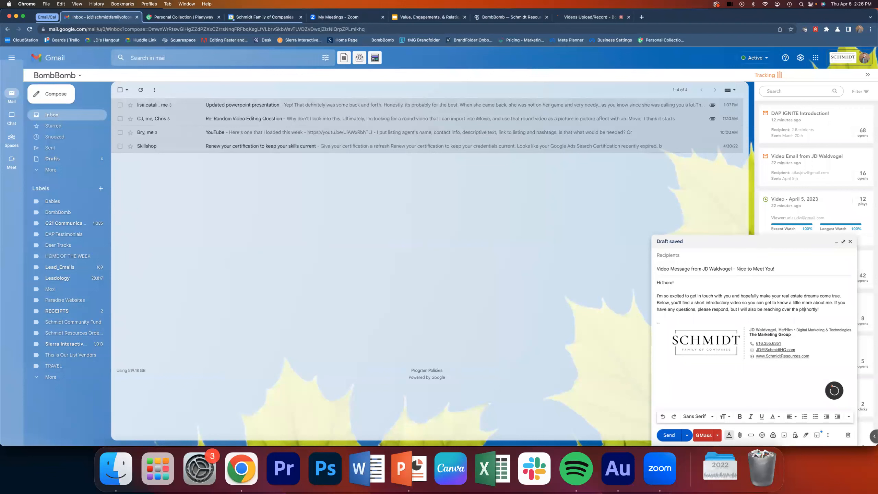
- Leave blank lines below the paragraph and open the BombBomb recorder to insert a video there
{"action": "left_click", "coordinate": [838, 309]}
{"action": "key", "text": "Return"}
{"action": "key", "text": "Return"}
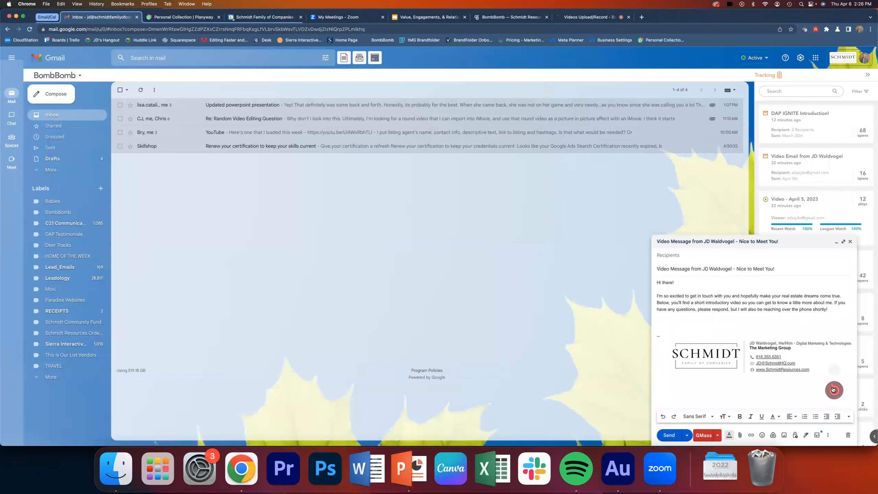
{"action": "mouse_move", "coordinate": [836, 391]}
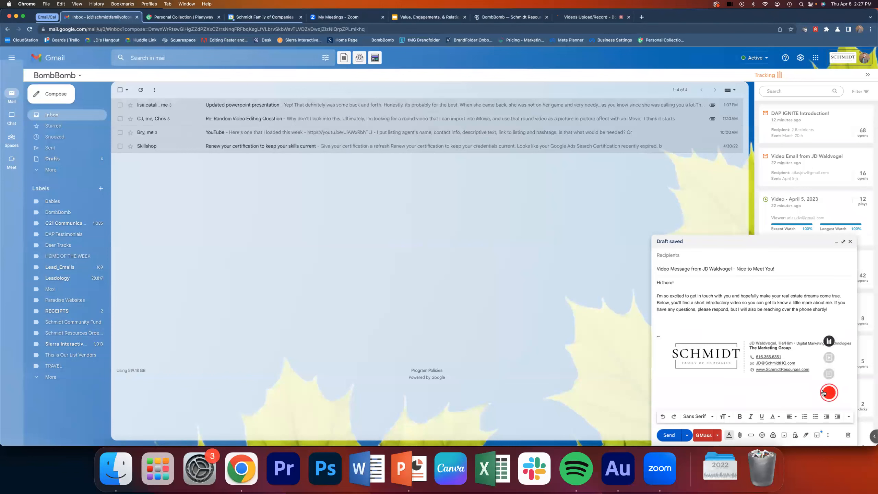
{"action": "left_click", "coordinate": [829, 394]}
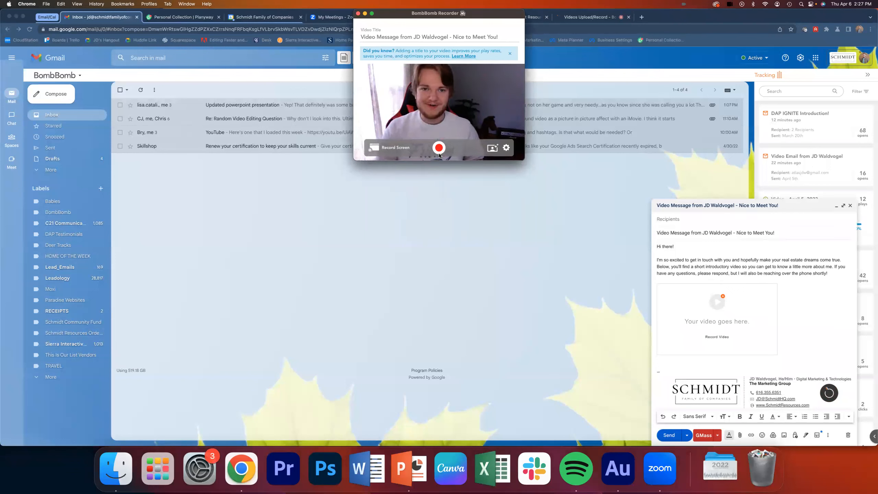
{"action": "left_click", "coordinate": [440, 154]}
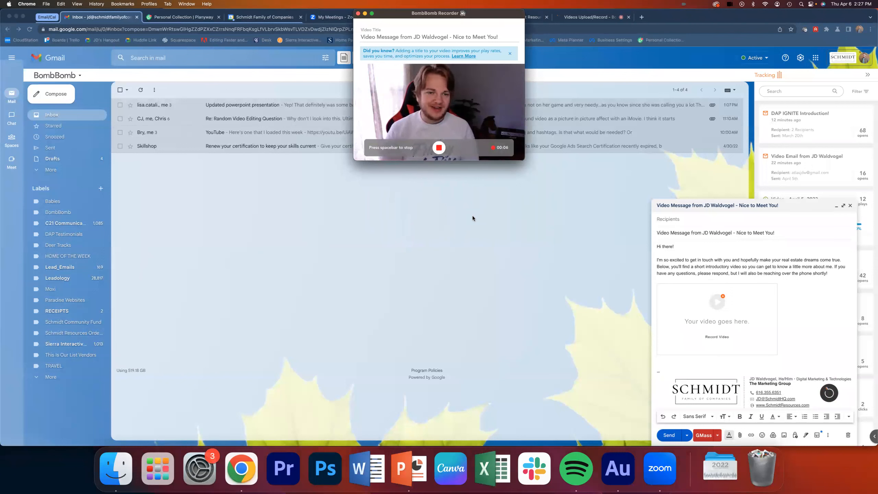
{"action": "key", "text": "space"}
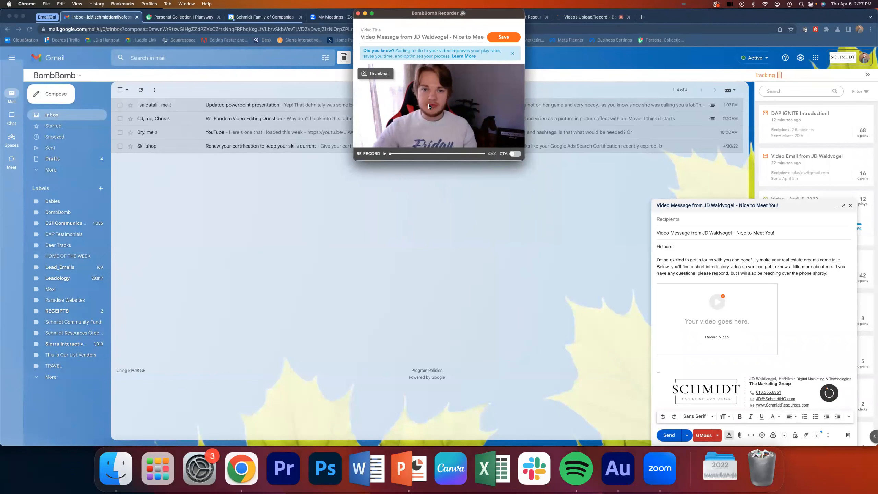
{"action": "left_click", "coordinate": [368, 153]}
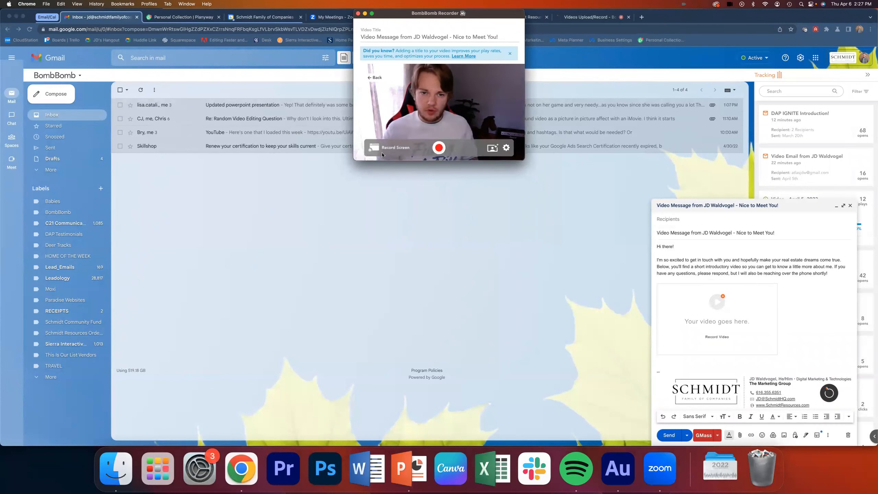
- Record an introduction video of about a minute and a half and save it into the message
{"action": "left_click", "coordinate": [436, 149]}
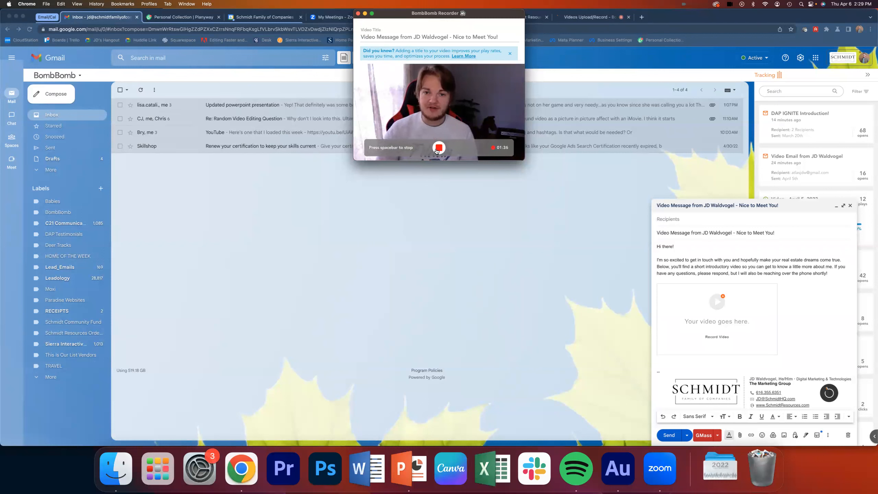
{"action": "left_click", "coordinate": [439, 147]}
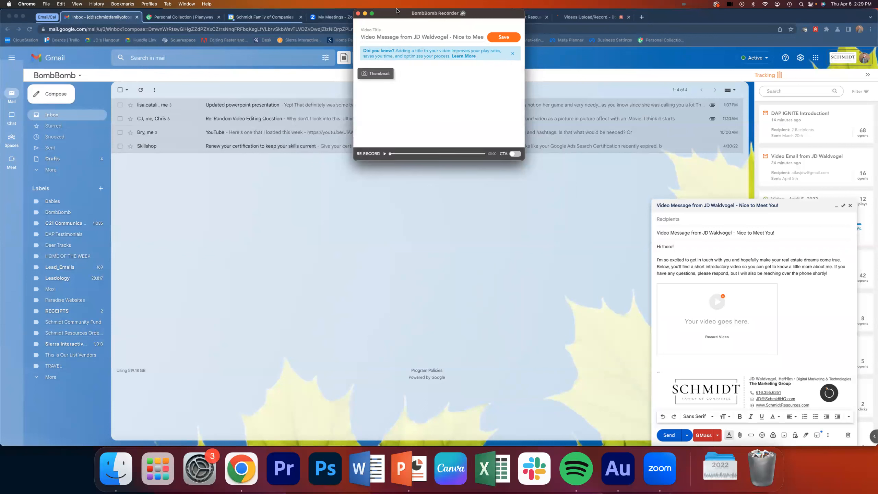
{"action": "left_click", "coordinate": [504, 37]}
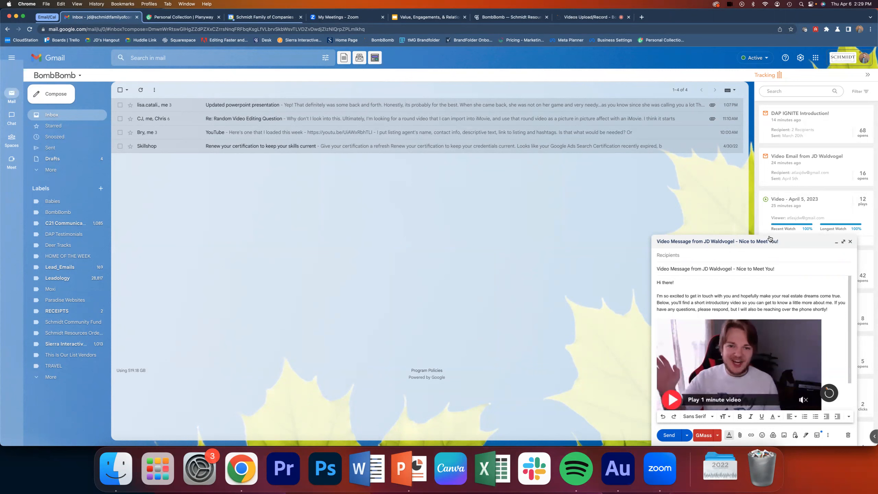
- Expand the draft to the large compose view and review the message with its embedded video
{"action": "left_click", "coordinate": [836, 326]}
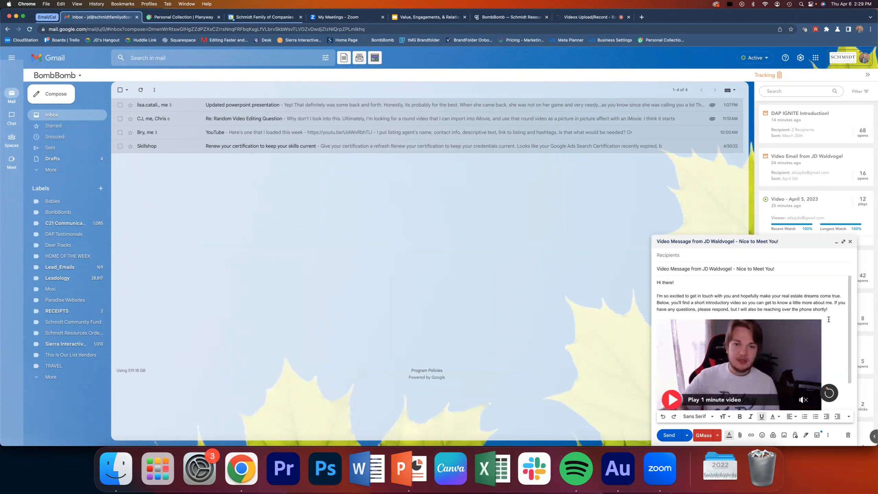
{"action": "scroll", "coordinate": [835, 326], "scroll_direction": "down", "scroll_amount": 1}
{"action": "left_click", "coordinate": [843, 243]}
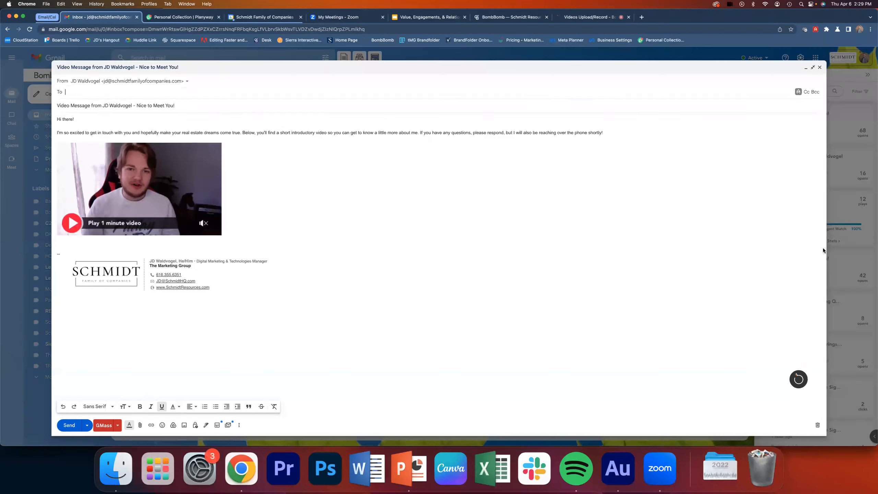
{"action": "scroll", "coordinate": [261, 194], "scroll_direction": "down", "scroll_amount": 1}
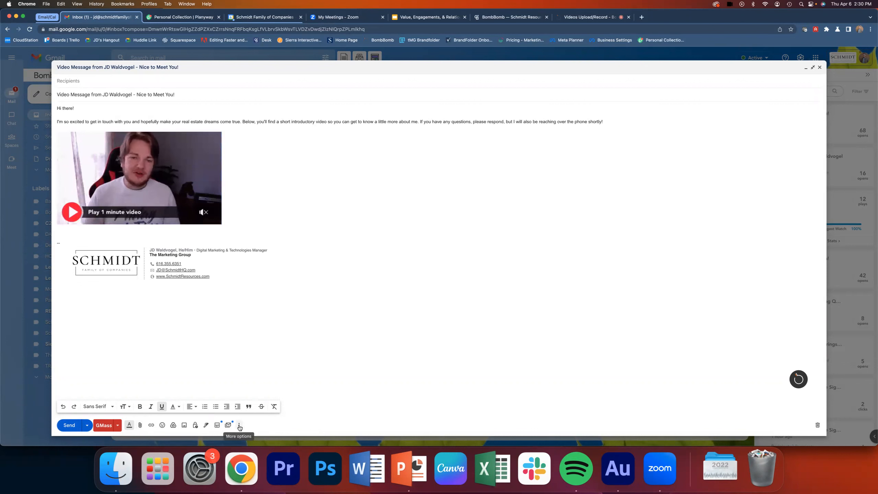
- Save the draft as a new email template named "INTRODUCTION VIDEO"
{"action": "left_click", "coordinate": [239, 426]}
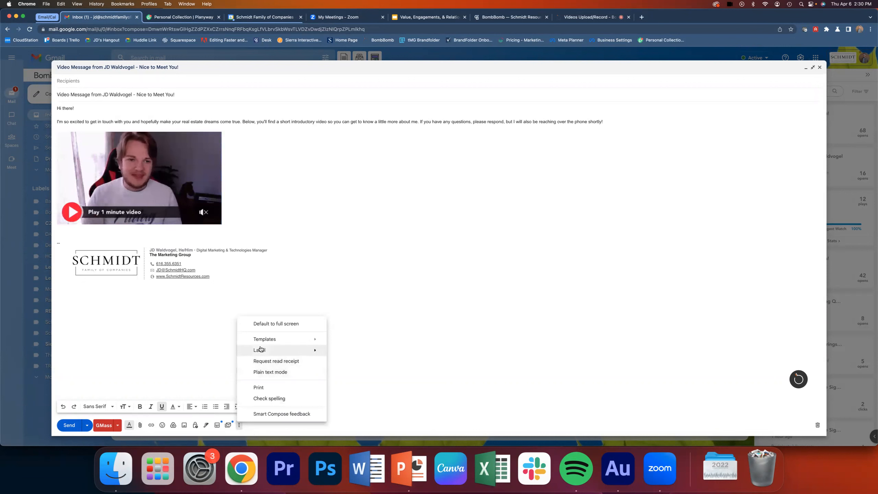
{"action": "mouse_move", "coordinate": [263, 344]}
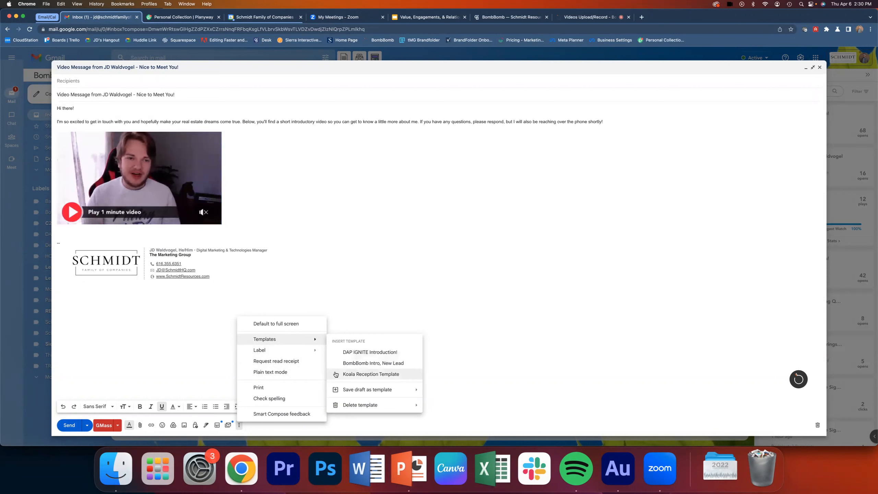
{"action": "mouse_move", "coordinate": [349, 393]}
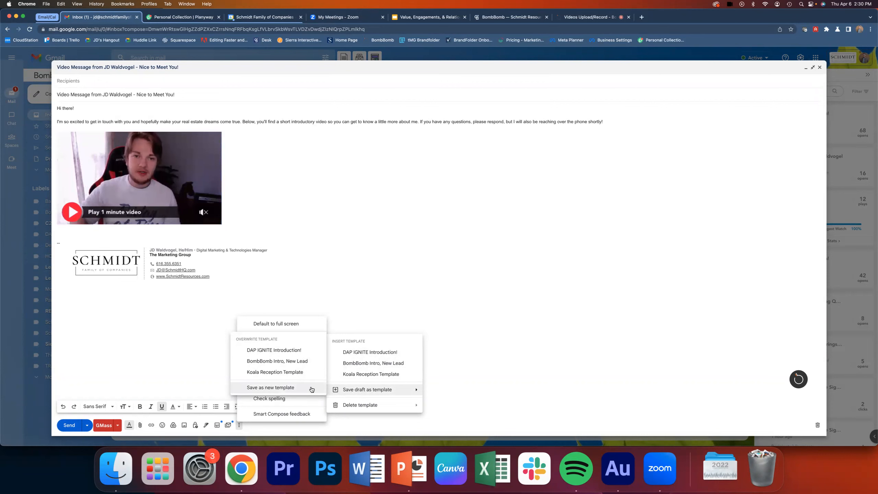
{"action": "left_click", "coordinate": [298, 388]}
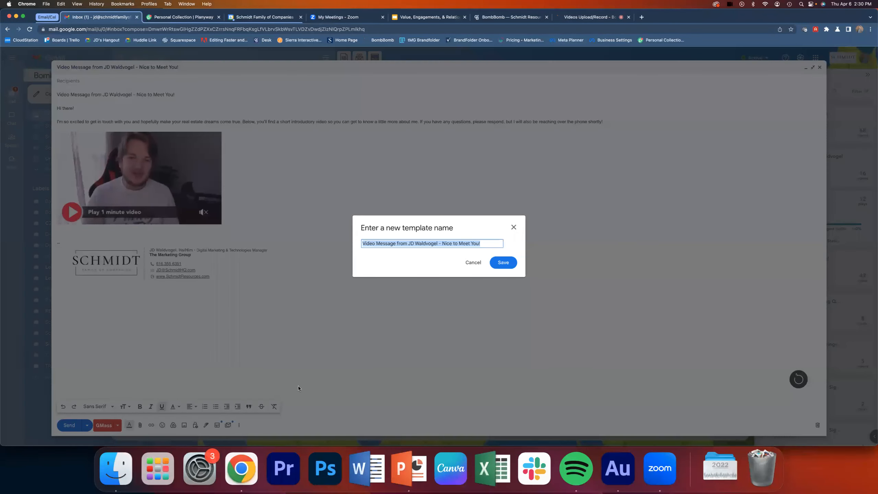
{"action": "left_click", "coordinate": [363, 244]}
{"action": "key", "text": "super+a"}
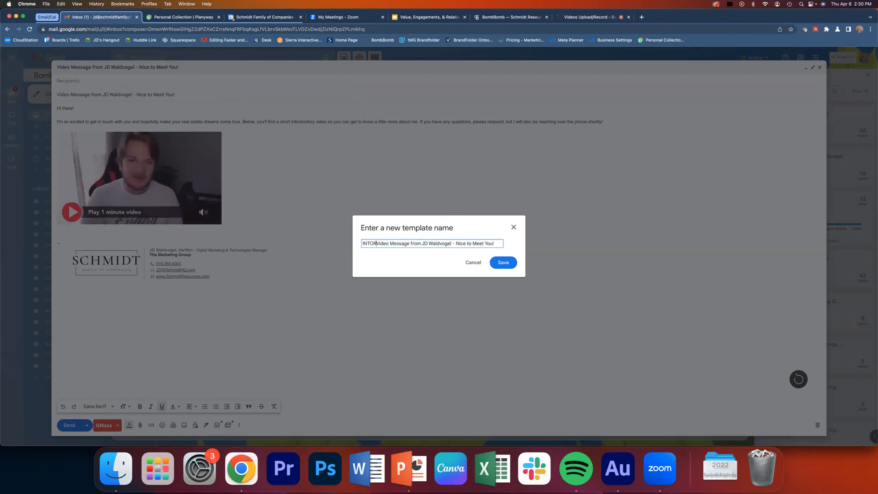
{"action": "type", "text": "INTRODUCTION VIDEO"}
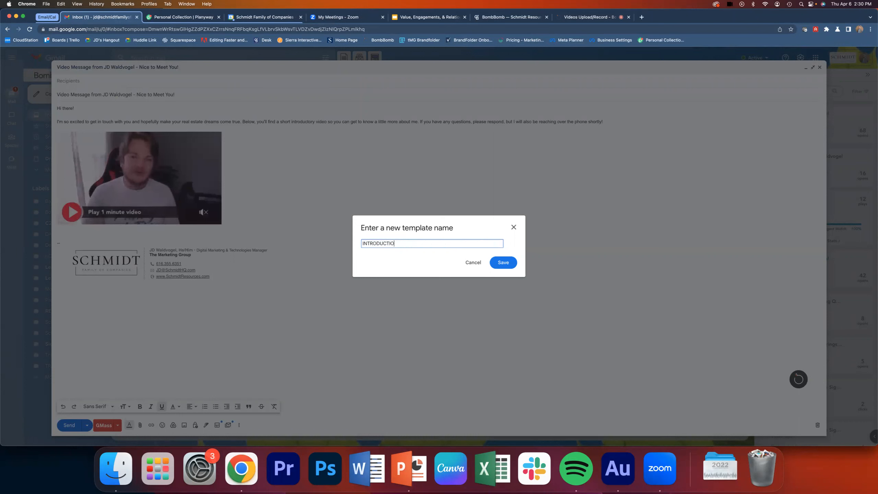
{"action": "left_click", "coordinate": [491, 261]}
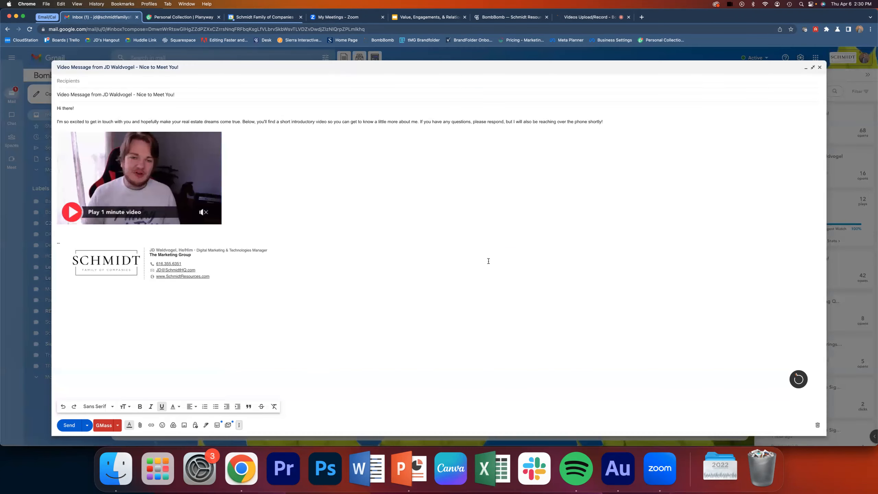
- Address the message to the first suggested contact matching the recipient's first name and send it
{"action": "left_click", "coordinate": [73, 82]}
{"action": "type", "text": "becky"}
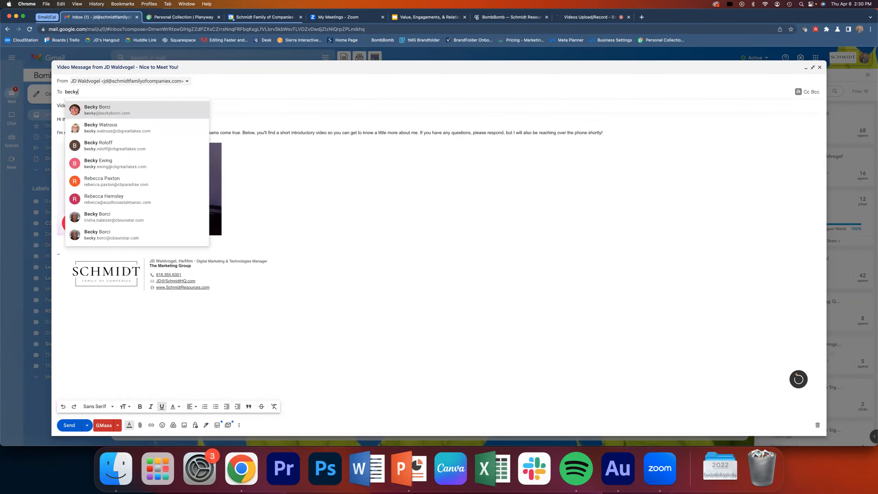
{"action": "left_click", "coordinate": [99, 108]}
{"action": "left_click", "coordinate": [70, 424]}
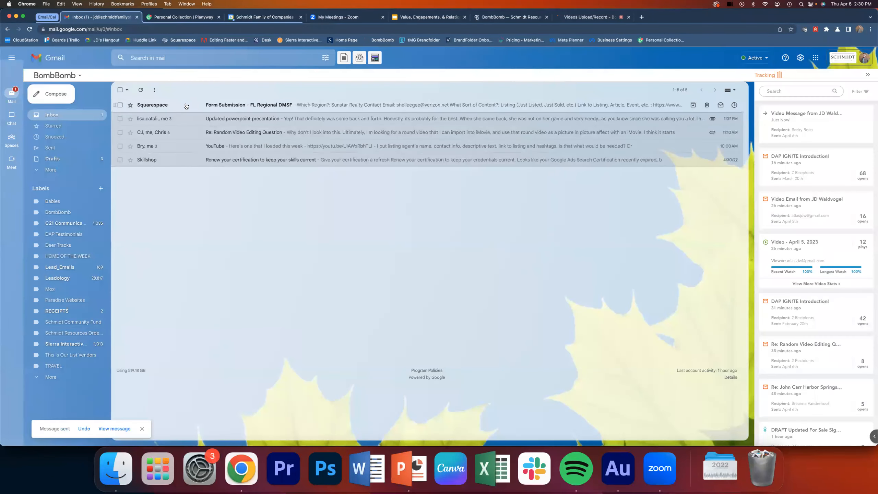
- Open the new Squarespace form submission email and return to the inbox
{"action": "left_click", "coordinate": [185, 106]}
{"action": "left_click", "coordinate": [98, 114]}
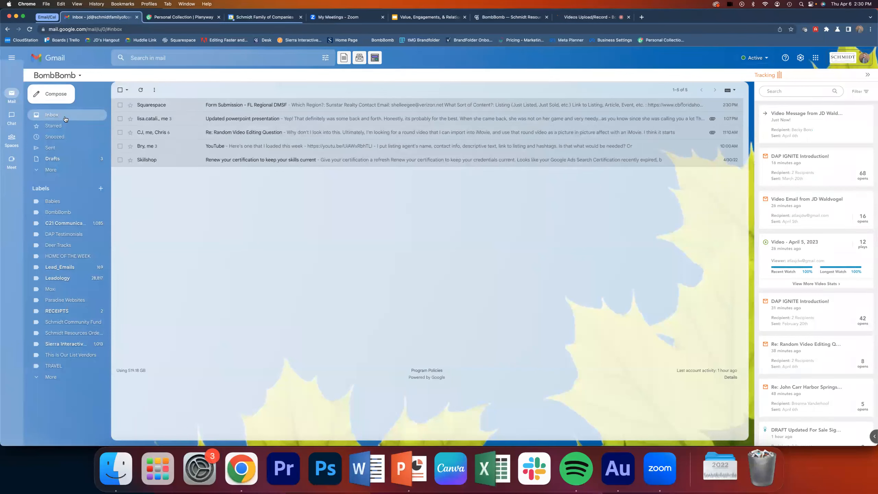
- Start a new message and insert the "INTRODUCTION VIDEO" template into it
{"action": "left_click", "coordinate": [58, 99]}
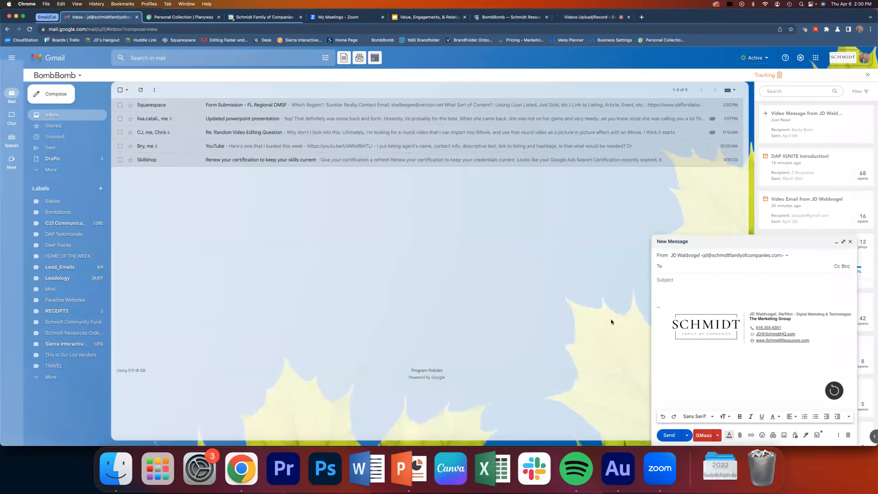
{"action": "left_click", "coordinate": [838, 436]}
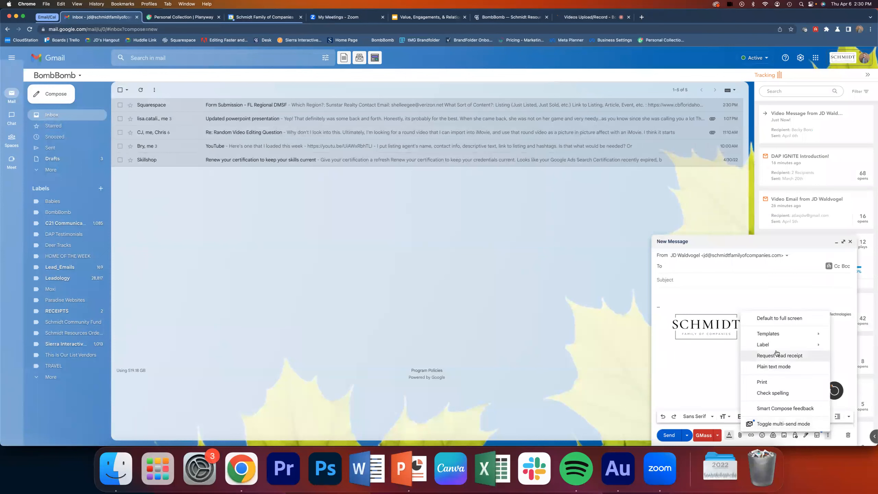
{"action": "mouse_move", "coordinate": [767, 337]}
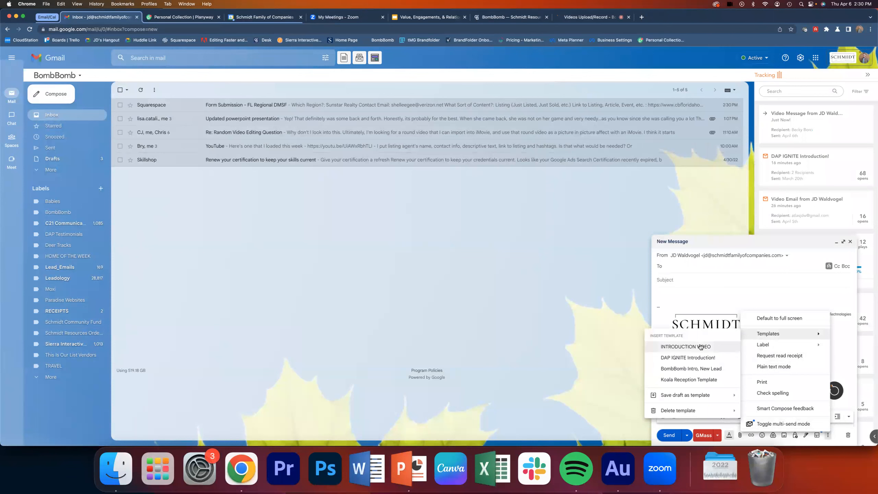
{"action": "left_click", "coordinate": [702, 347]}
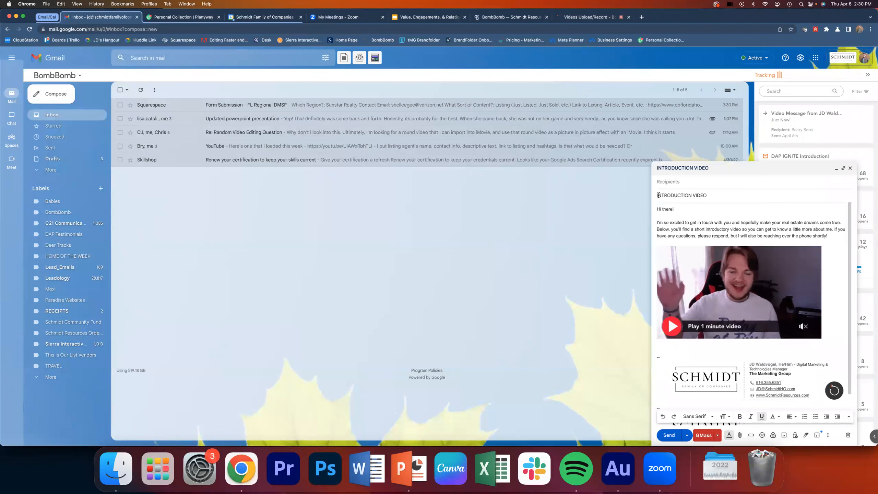
- Replace the message subject with "Introduction Video From" followed by the sender's full name
{"action": "left_click_drag", "start_coordinate": [721, 195], "coordinate": [650, 196]}
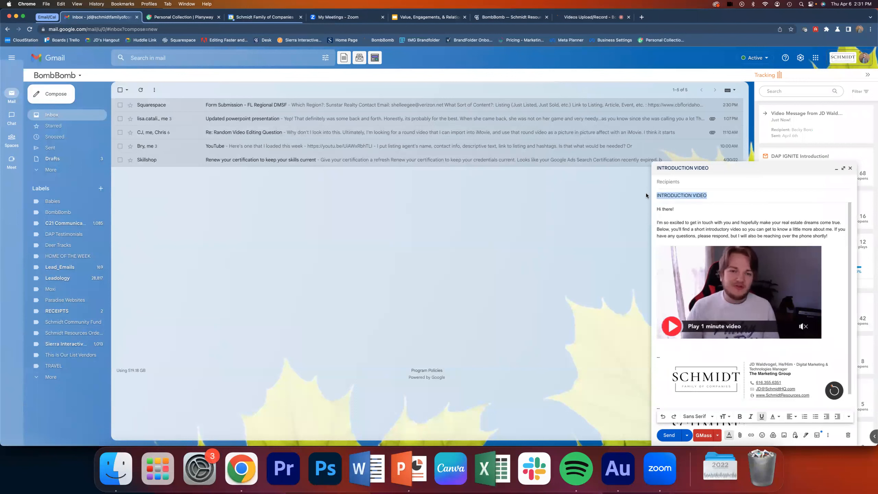
{"action": "type", "text": "Video M"}
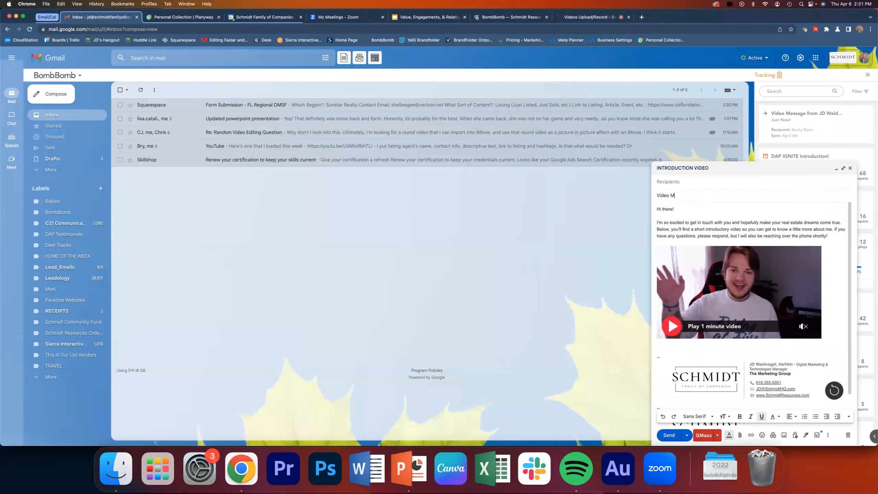
{"action": "type", "text": "esaIntroduct"}
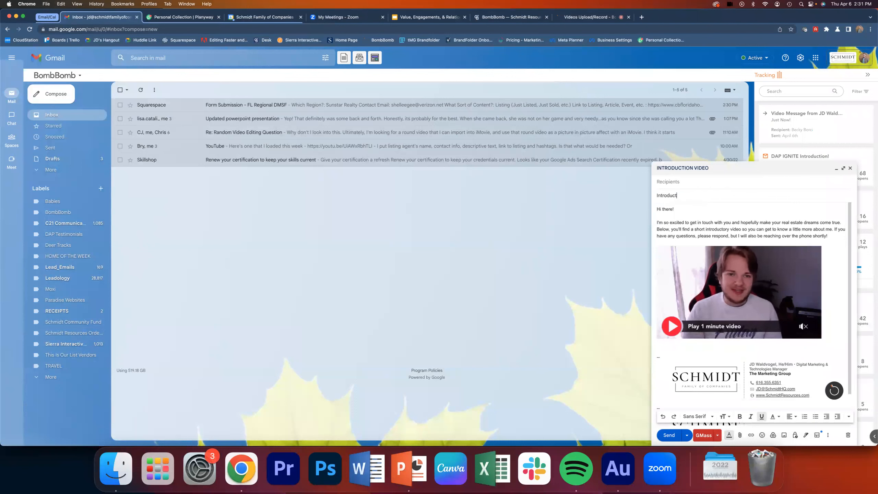
{"action": "type", "text": "ion Video From HE"}
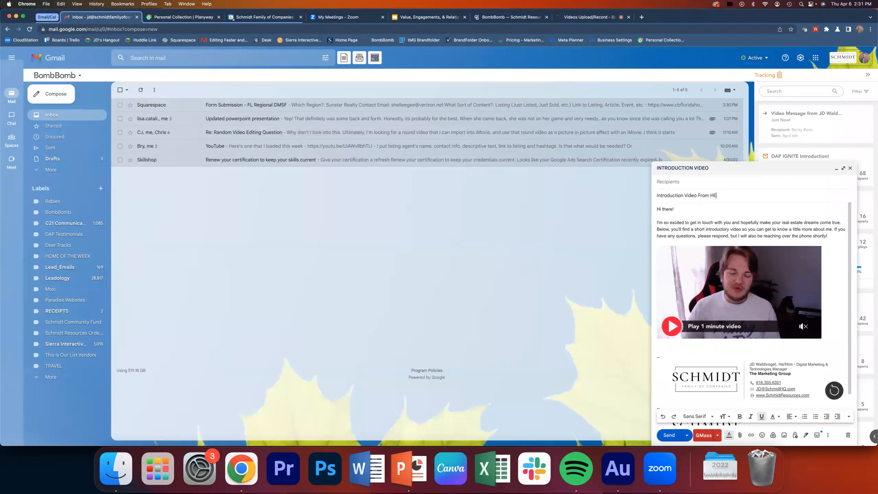
{"action": "key", "text": "BackSpace"}
{"action": "key", "text": "BackSpace"}
{"action": "type", "text": "JD Waldvogel"}
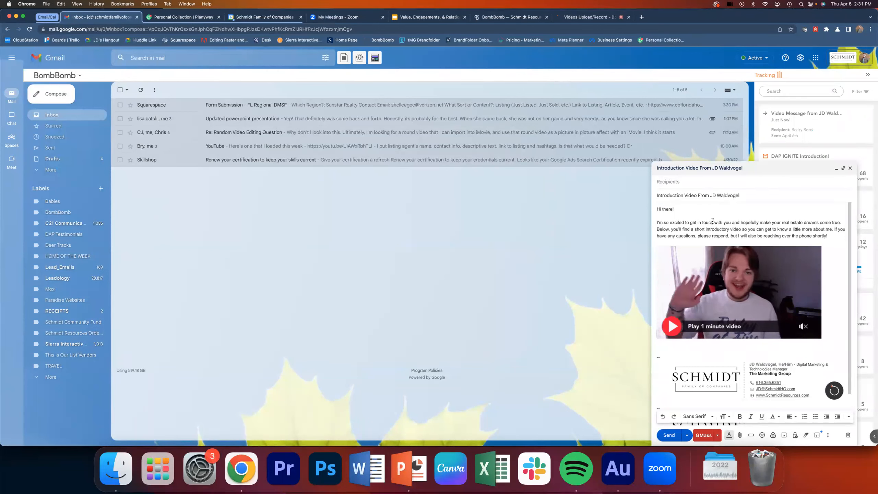
- Replace "I'm so excited to get in touch" in the body's first sentence with "It was great geeting to speak with"
{"action": "left_click_drag", "start_coordinate": [713, 222], "coordinate": [665, 219]}
{"action": "type", "text": "It's exciting"}
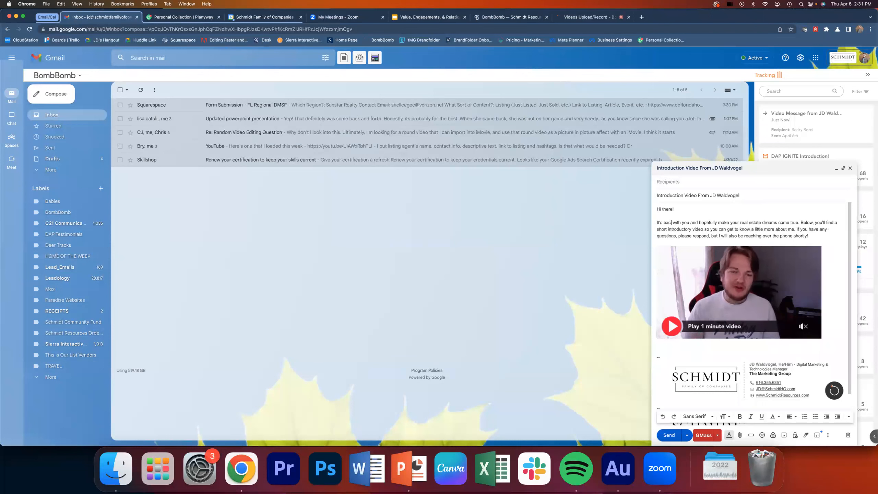
{"action": "key", "text": "BackSpace"}
{"action": "key", "text": "BackSpace"}
{"action": "key", "text": "BackSpace"}
{"action": "key", "text": "BackSpace"}
{"action": "key", "text": "BackSpace"}
{"action": "key", "text": "BackSpace"}
{"action": "key", "text": "BackSpace"}
{"action": "key", "text": "BackSpace"}
{"action": "key", "text": "BackSpace"}
{"action": "key", "text": "BackSpace"}
{"action": "key", "text": "BackSpace"}
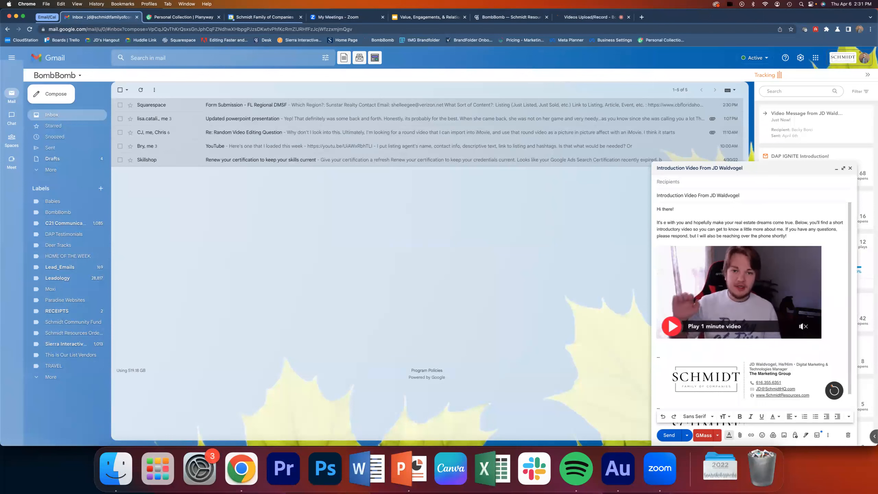
{"action": "type", "text": "was great geeting"}
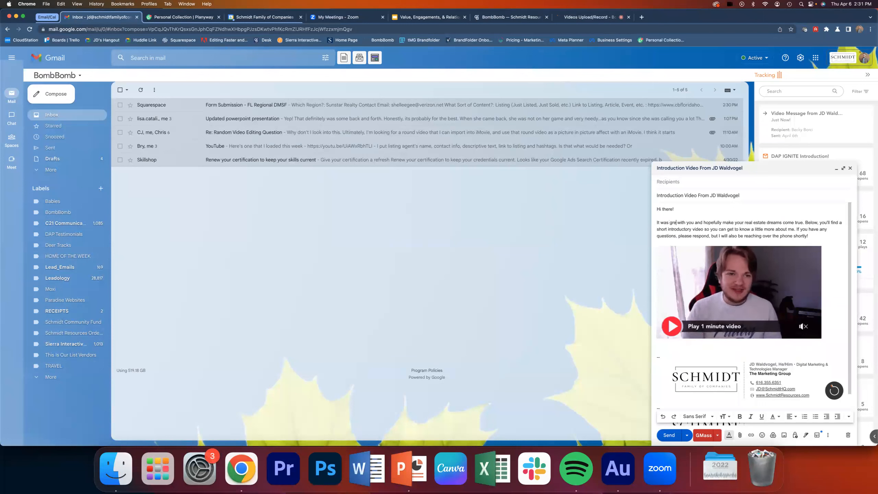
{"action": "type", "text": " to speak with"}
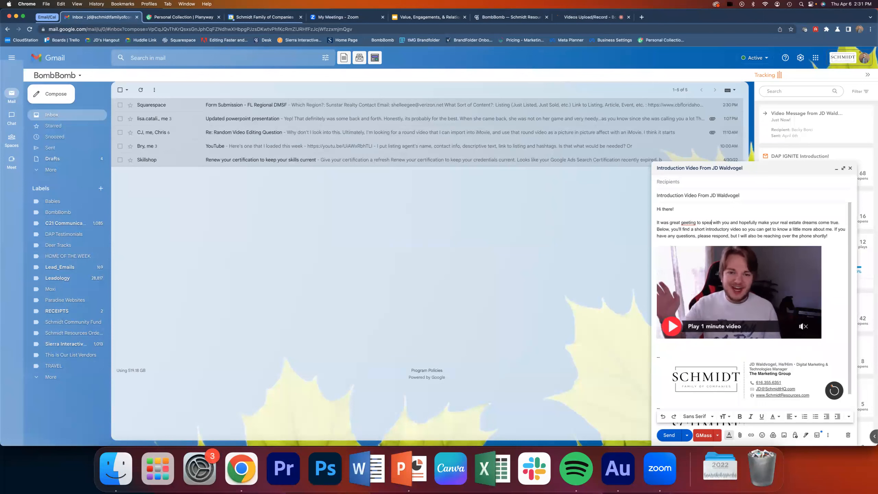
- Insert "I can help" before "make your real estate dreams come true" and correct the misspelled word to "getting"
{"action": "left_click", "coordinate": [770, 221]}
{"action": "type", "text": "I can help"}
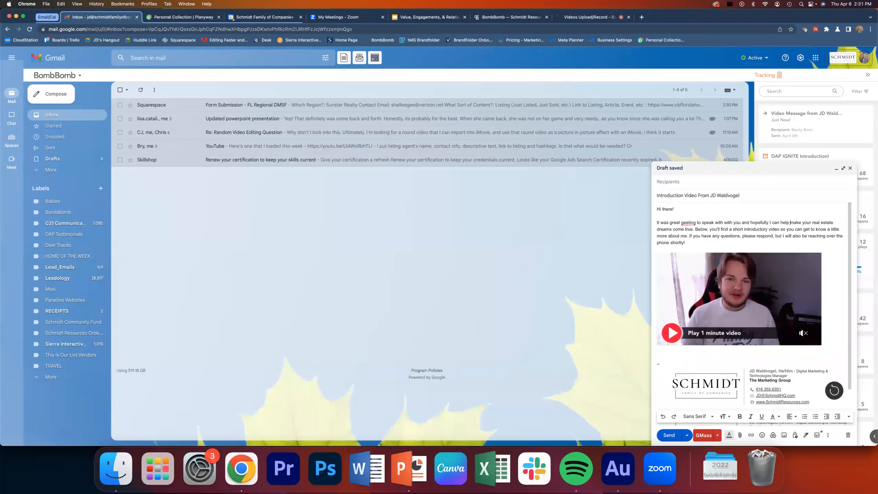
{"action": "left_click", "coordinate": [686, 222]}
{"action": "left_click", "coordinate": [690, 238]}
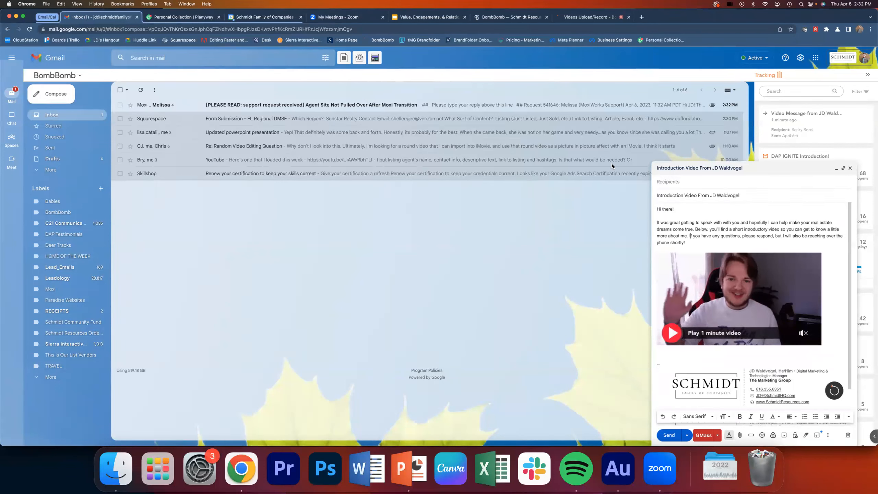
- Discard the draft, open the new Moxi support request email and return to the inbox
{"action": "key", "text": "super+shift+d"}
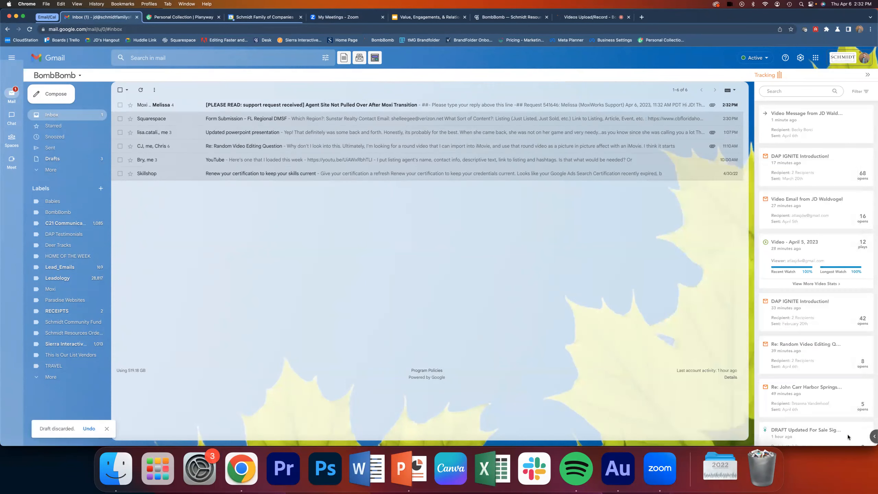
{"action": "left_click", "coordinate": [148, 105]}
{"action": "left_click", "coordinate": [90, 116]}
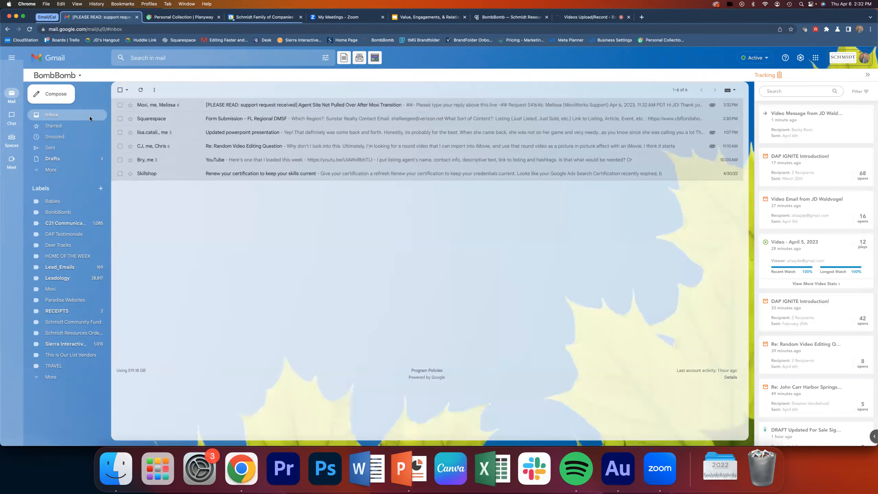
- Switch to the BombBomb site and leave the new video recording page for the My Videos library
{"action": "left_click", "coordinate": [588, 20]}
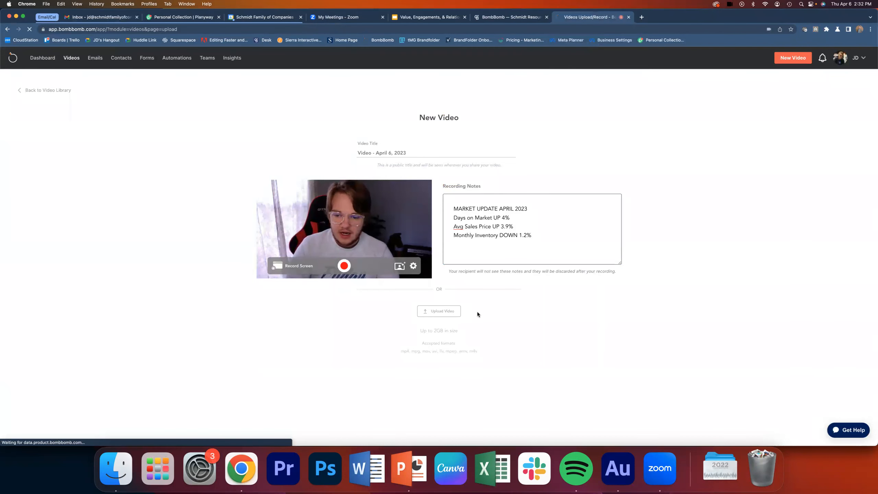
{"action": "left_click", "coordinate": [649, 447]}
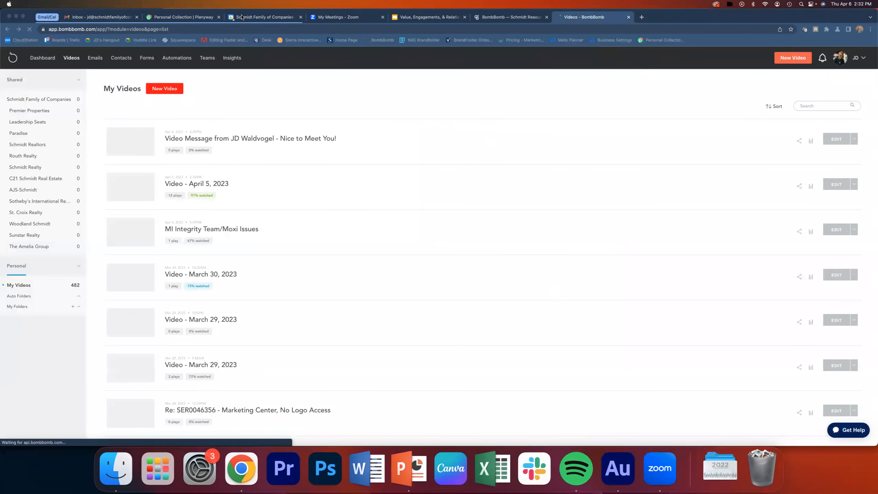
- Collapse the Email/Cal tab group, switch to the Google Slides presentation and point out the "Market/Area Updates" bullet on the Content Ideas slide
{"action": "left_click", "coordinate": [51, 18]}
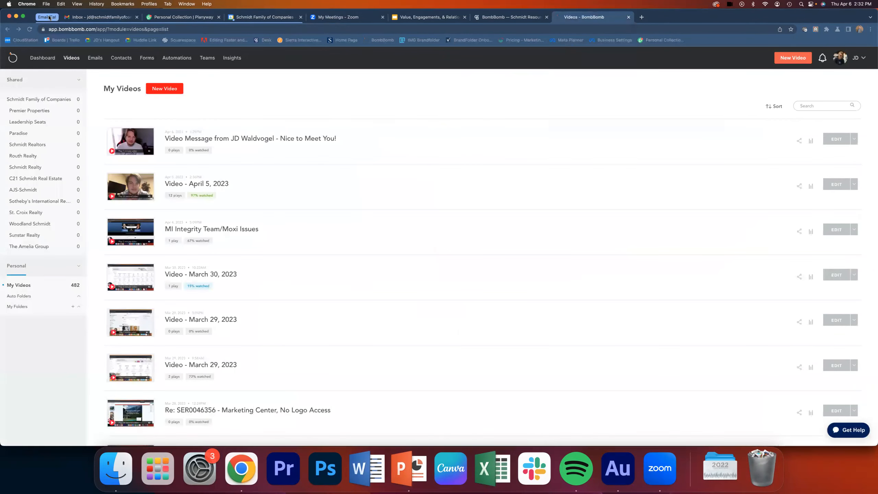
{"action": "left_click", "coordinate": [183, 17]}
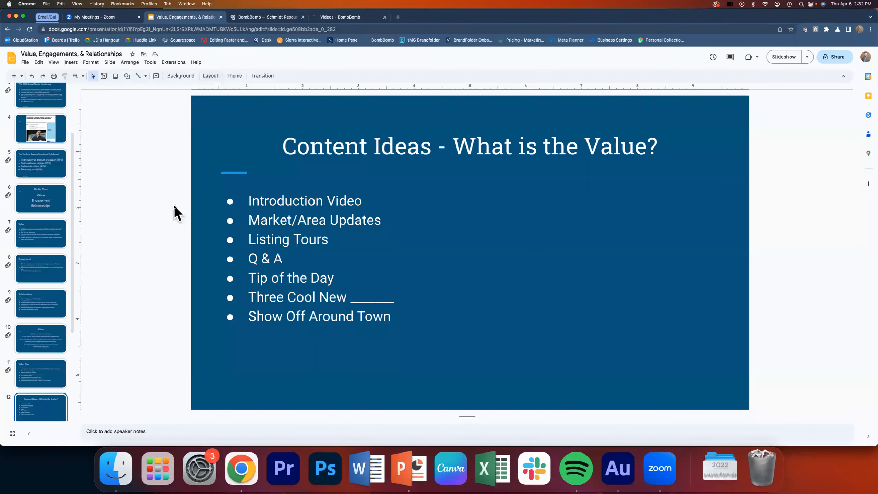
{"action": "left_click_drag", "start_coordinate": [249, 224], "coordinate": [392, 223]}
{"action": "left_click", "coordinate": [393, 223]}
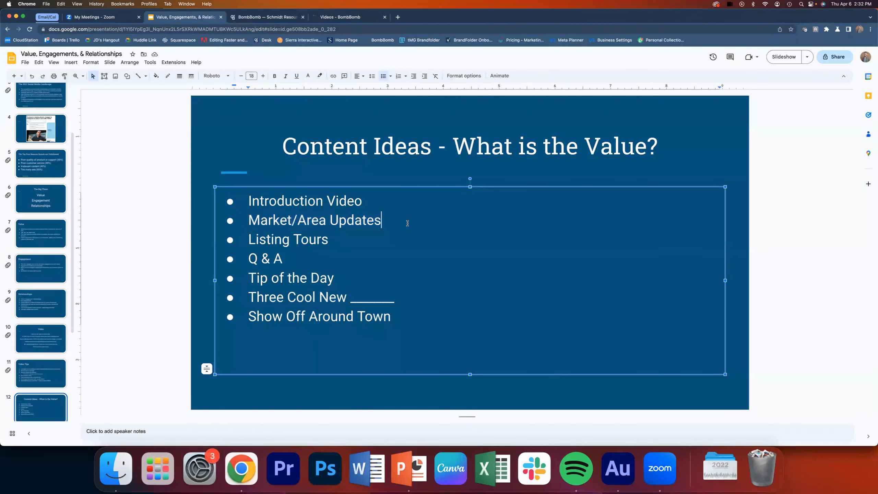
{"action": "left_click", "coordinate": [151, 194]}
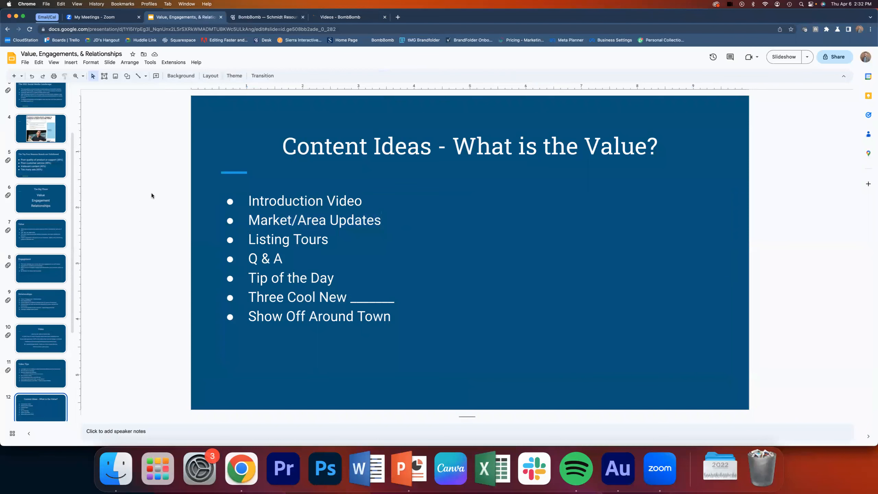
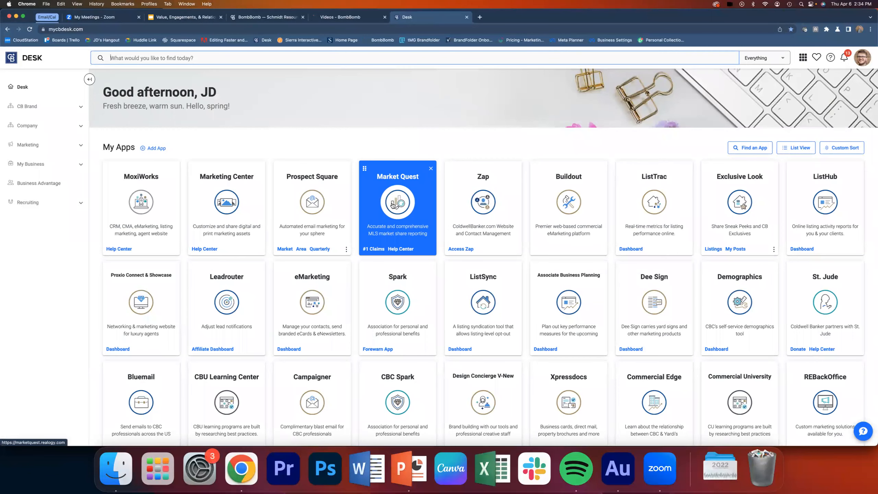
- Open Market Quest from the Desk apps and change the MLS to Michigan Regional Information Center, LLC
{"action": "left_click", "coordinate": [393, 205]}
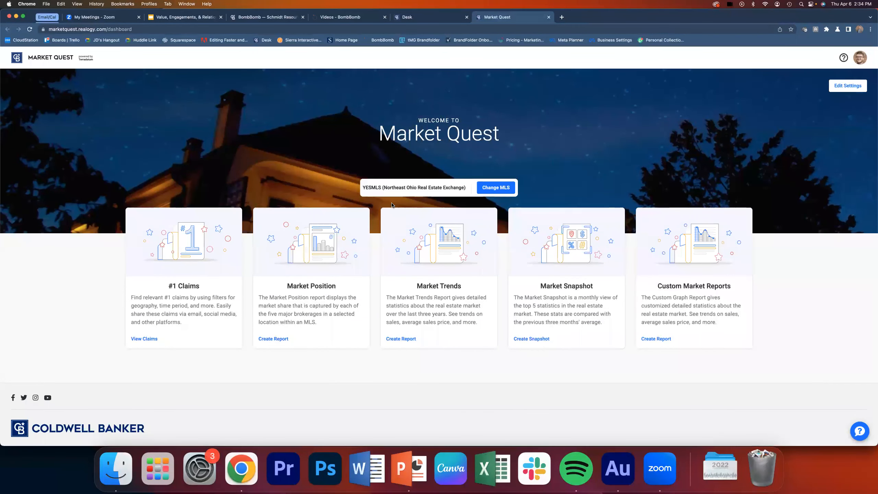
{"action": "left_click", "coordinate": [495, 187]}
{"action": "left_click", "coordinate": [437, 255]}
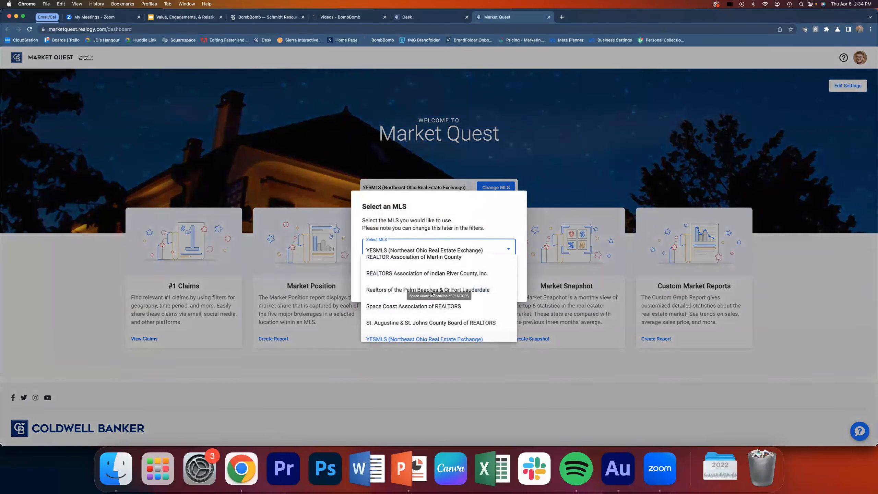
{"action": "scroll", "coordinate": [432, 293], "scroll_direction": "up", "scroll_amount": 3}
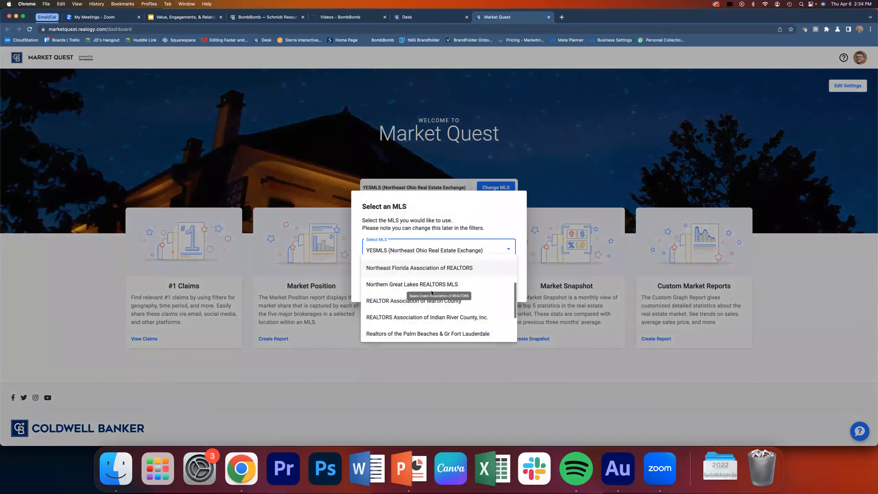
{"action": "scroll", "coordinate": [432, 293], "scroll_direction": "up", "scroll_amount": 1}
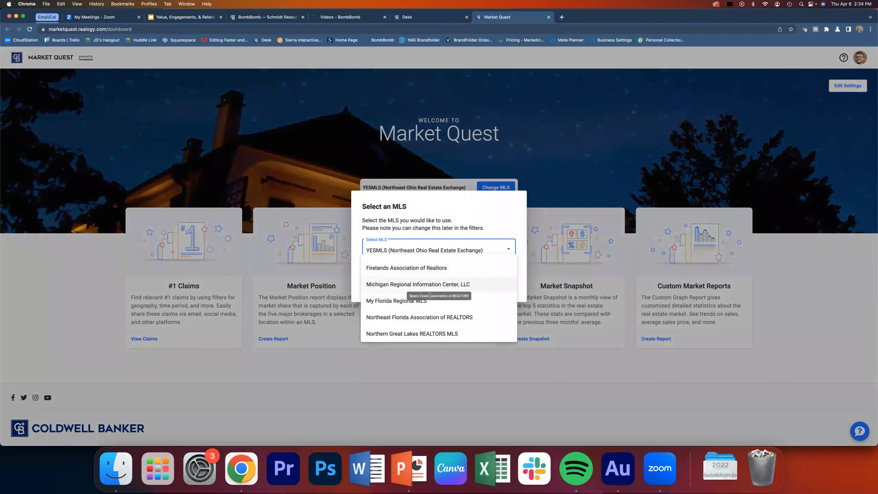
{"action": "left_click", "coordinate": [426, 284]}
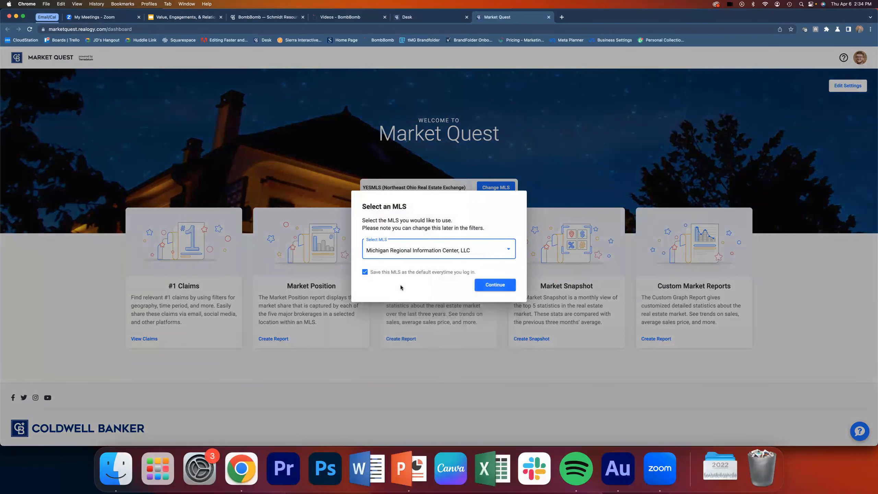
{"action": "left_click", "coordinate": [490, 286]}
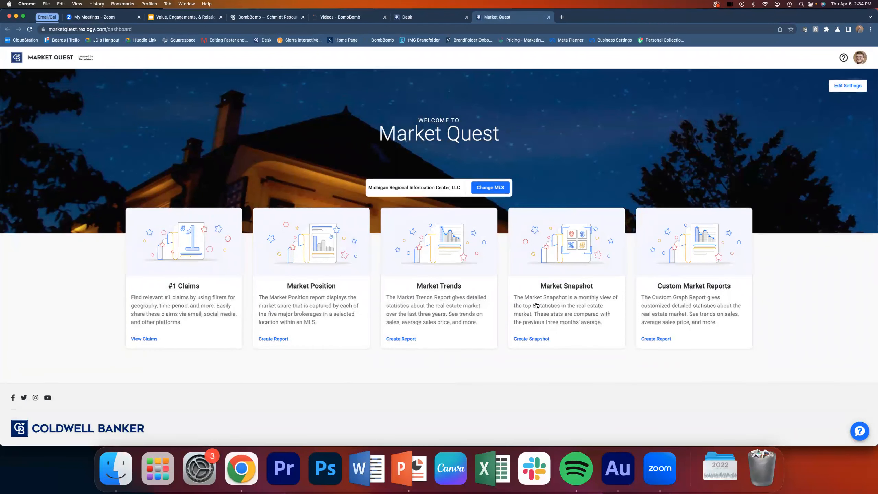
- Start a Market Snapshot report and set its location to the city of Rockford
{"action": "left_click", "coordinate": [594, 302]}
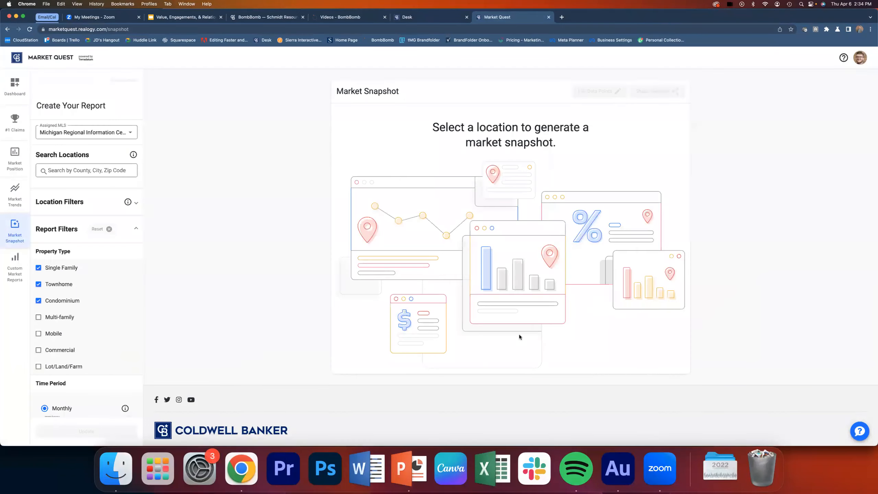
{"action": "left_click", "coordinate": [70, 169]}
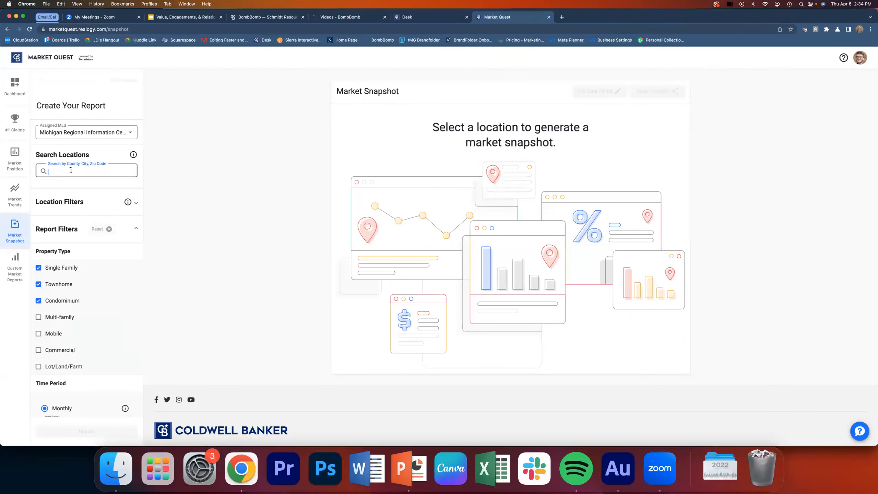
{"action": "type", "text": "Rockford"}
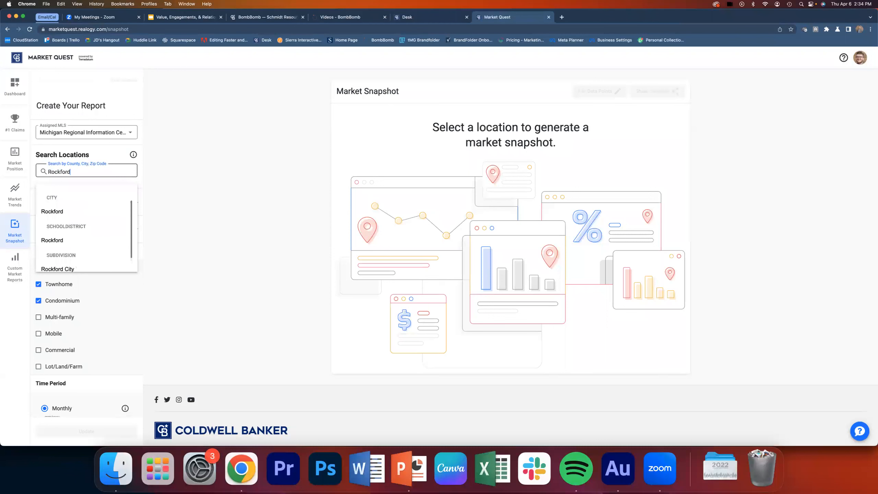
{"action": "left_click", "coordinate": [56, 212]}
- Set the report's monthly time period to 03/2023 and generate the snapshot
{"action": "scroll", "coordinate": [97, 317], "scroll_direction": "down", "scroll_amount": 5}
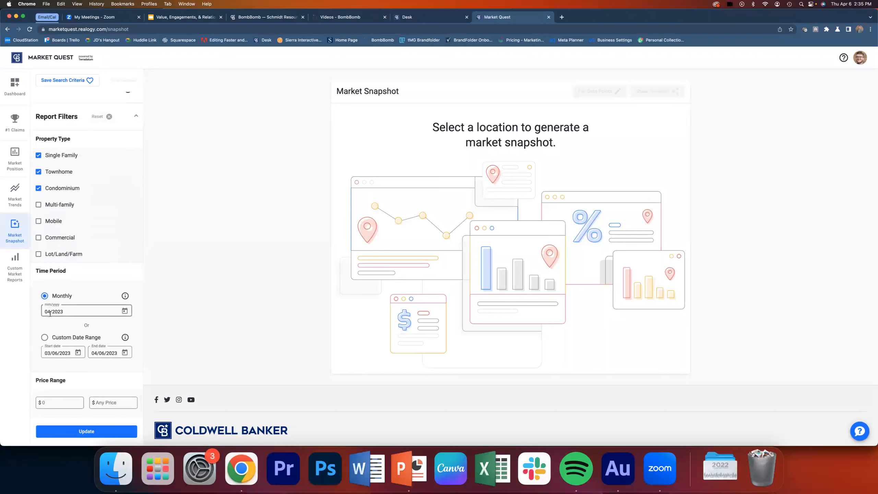
{"action": "scroll", "coordinate": [50, 314], "scroll_direction": "down", "scroll_amount": 1}
{"action": "left_click", "coordinate": [125, 293]}
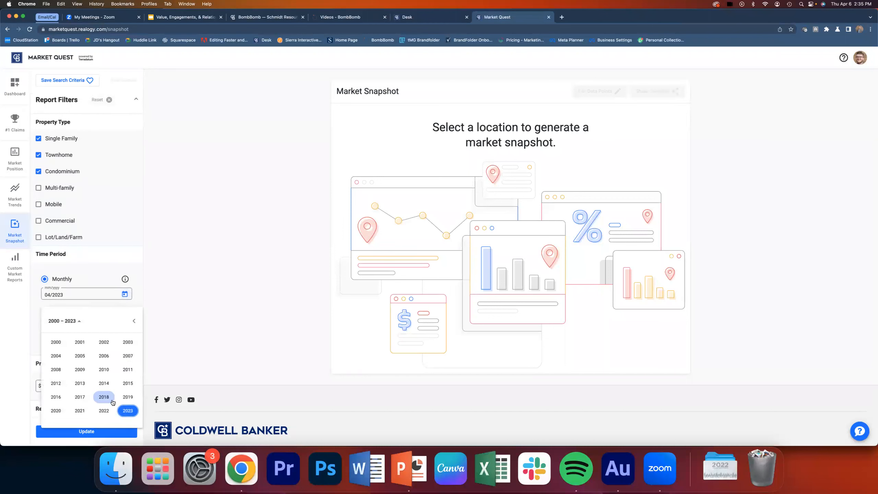
{"action": "left_click", "coordinate": [128, 411]}
{"action": "left_click", "coordinate": [103, 356]}
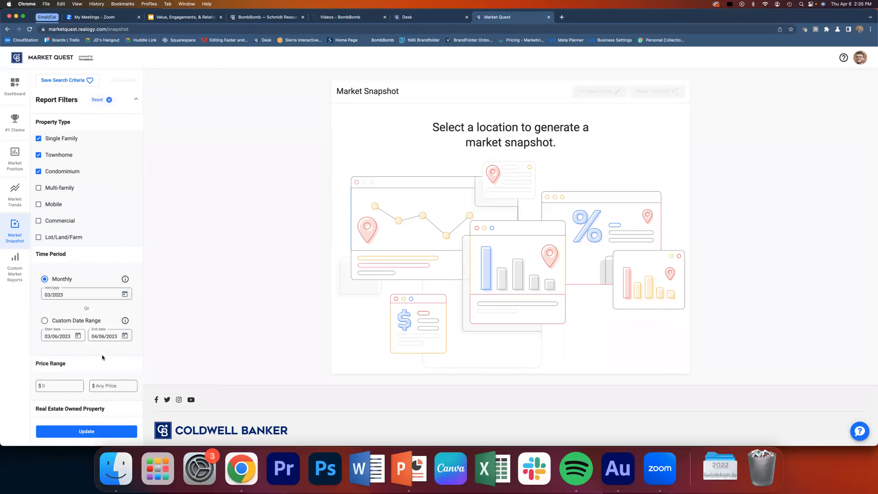
{"action": "left_click", "coordinate": [97, 434]}
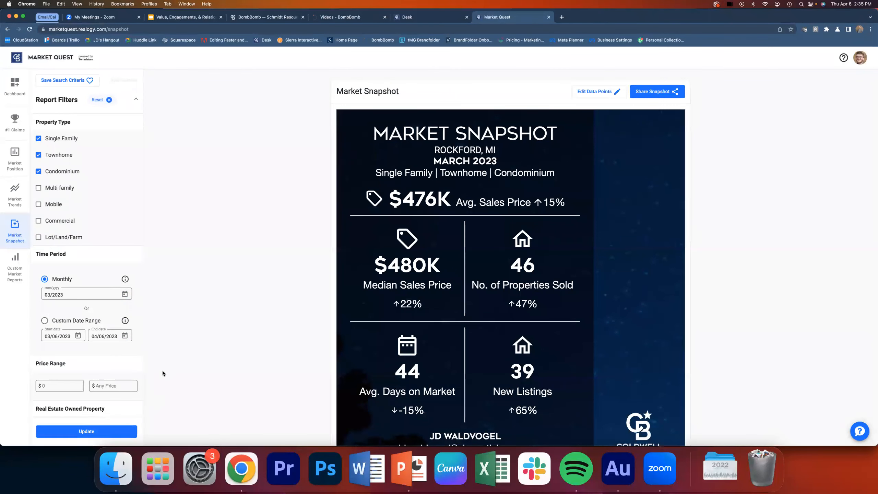
- Review the Rockford market snapshot and its selectable data points without changing the selection
{"action": "scroll", "coordinate": [217, 324], "scroll_direction": "down", "scroll_amount": 3}
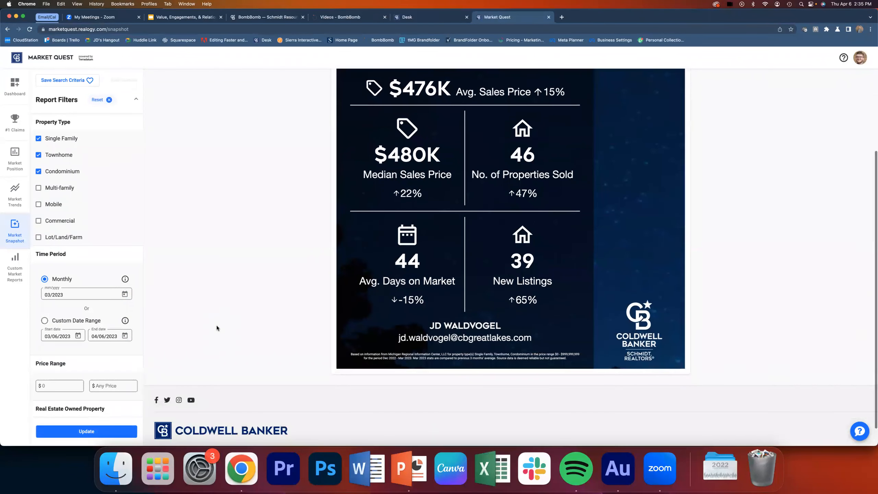
{"action": "scroll", "coordinate": [217, 327], "scroll_direction": "up", "scroll_amount": 3}
{"action": "left_click", "coordinate": [610, 92]}
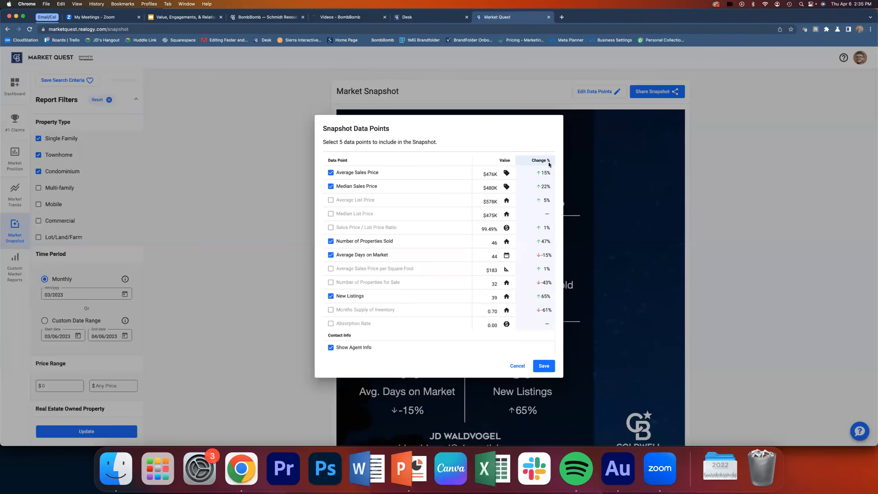
{"action": "left_click", "coordinate": [513, 366]}
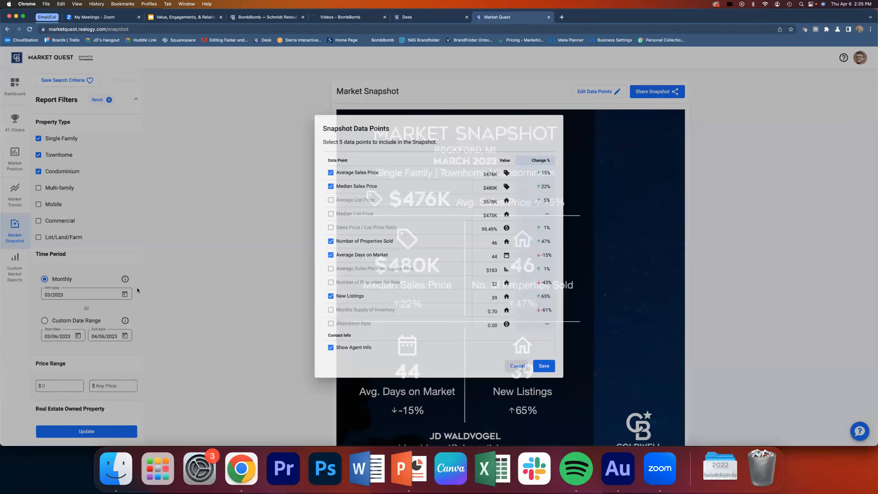
{"action": "mouse_move", "coordinate": [124, 280]}
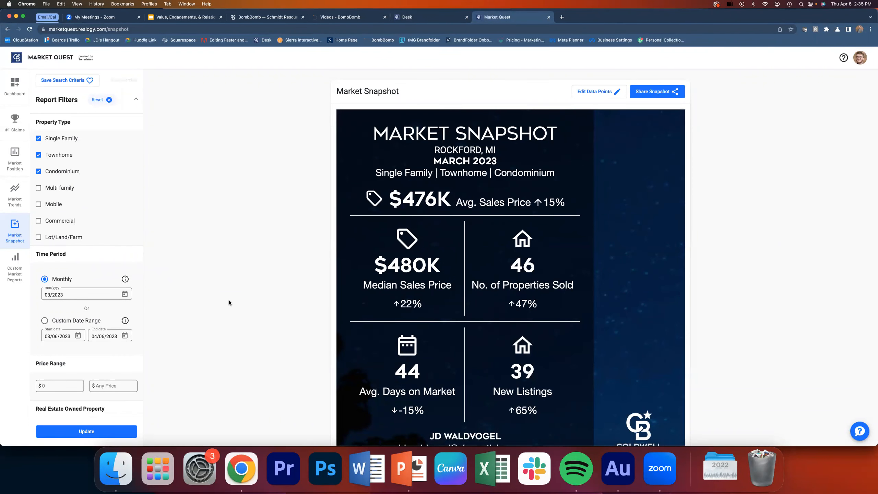
{"action": "scroll", "coordinate": [230, 313], "scroll_direction": "down", "scroll_amount": 2}
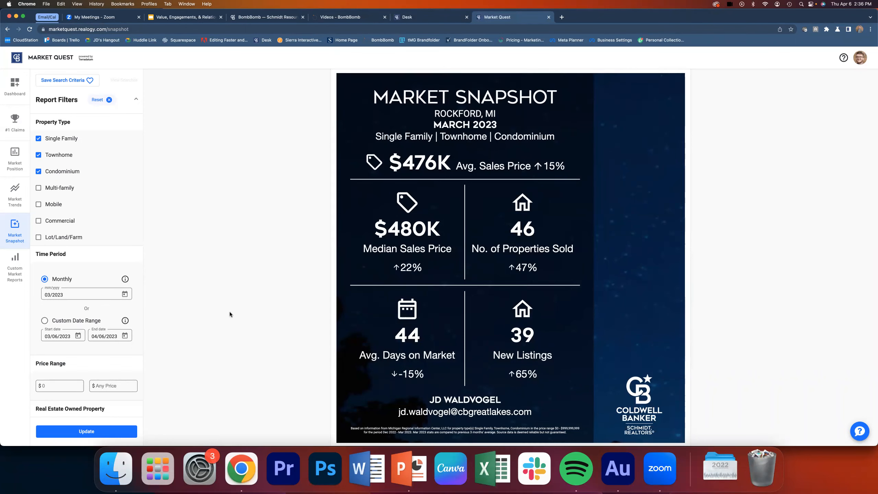
{"action": "left_click", "coordinate": [47, 17]}
{"action": "left_click", "coordinate": [86, 19]}
{"action": "left_click", "coordinate": [196, 105]}
{"action": "left_click", "coordinate": [142, 89]}
{"action": "left_click", "coordinate": [55, 95]}
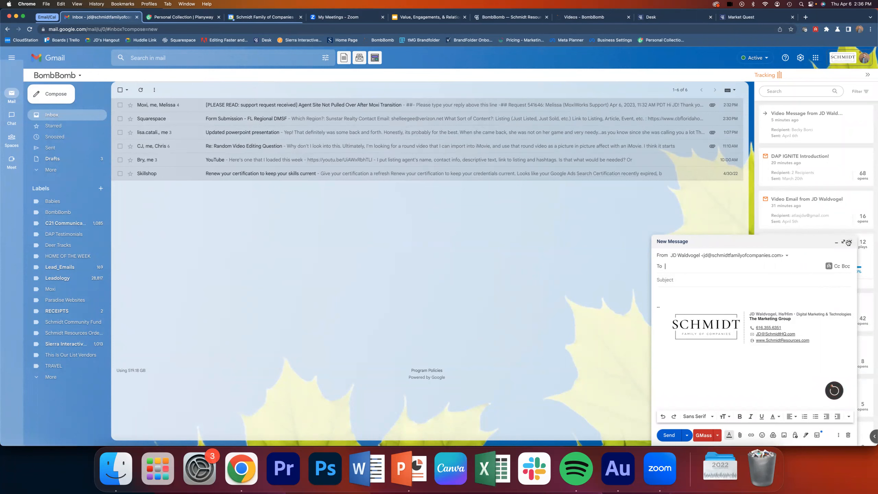
{"action": "left_click", "coordinate": [848, 435]}
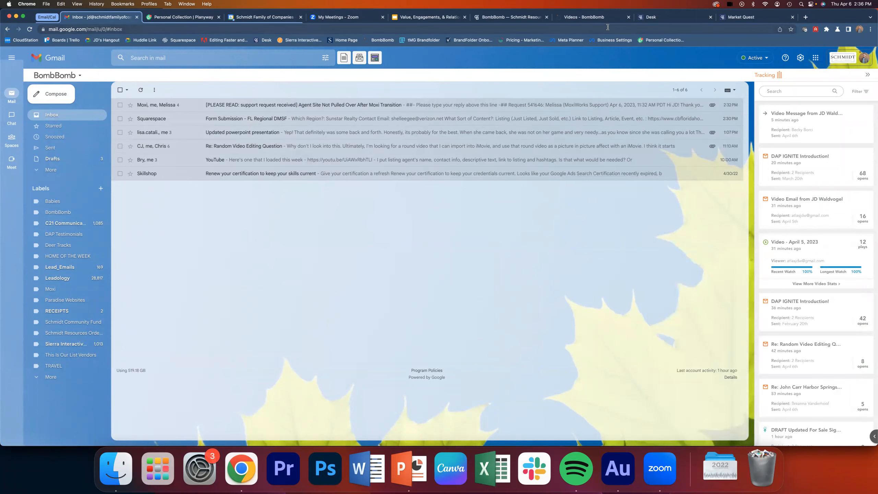
- Switch to the BombBomb site and create a new email in the Advanced Composer
{"action": "left_click", "coordinate": [596, 19]}
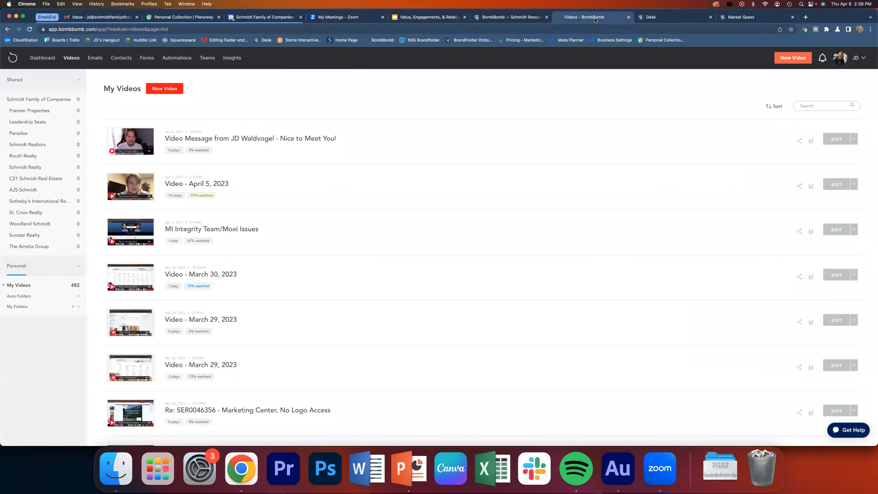
{"action": "left_click", "coordinate": [100, 63]}
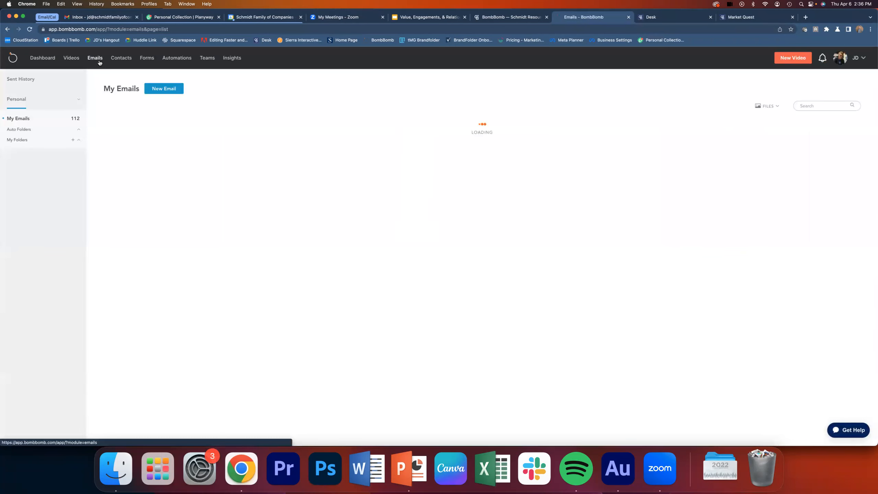
{"action": "left_click", "coordinate": [164, 90]}
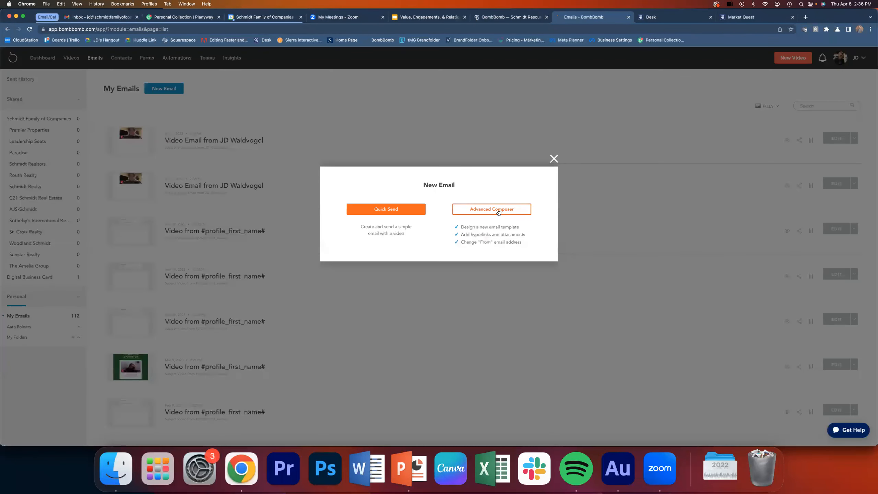
{"action": "left_click", "coordinate": [498, 212]}
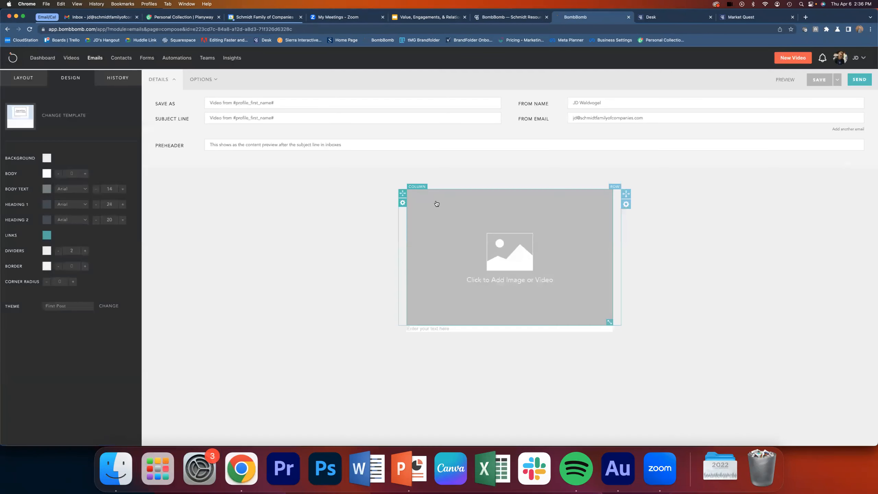
- Browse My Templates and apply the first 2020.CBRealtors template to the email
{"action": "left_click", "coordinate": [62, 118]}
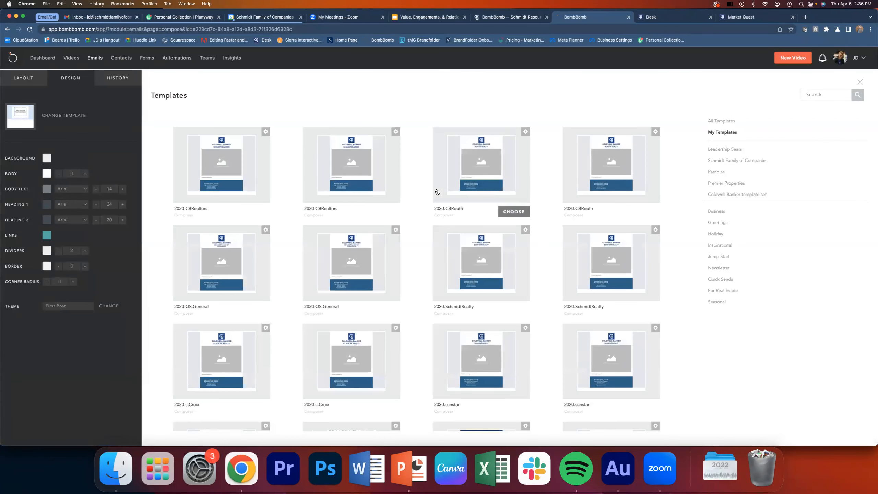
{"action": "scroll", "coordinate": [438, 192], "scroll_direction": "down", "scroll_amount": 3}
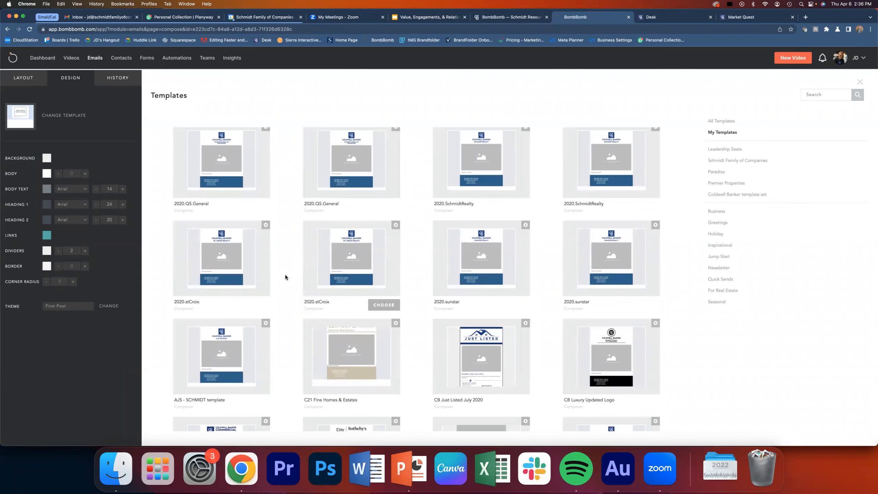
{"action": "scroll", "coordinate": [285, 277], "scroll_direction": "up", "scroll_amount": 3}
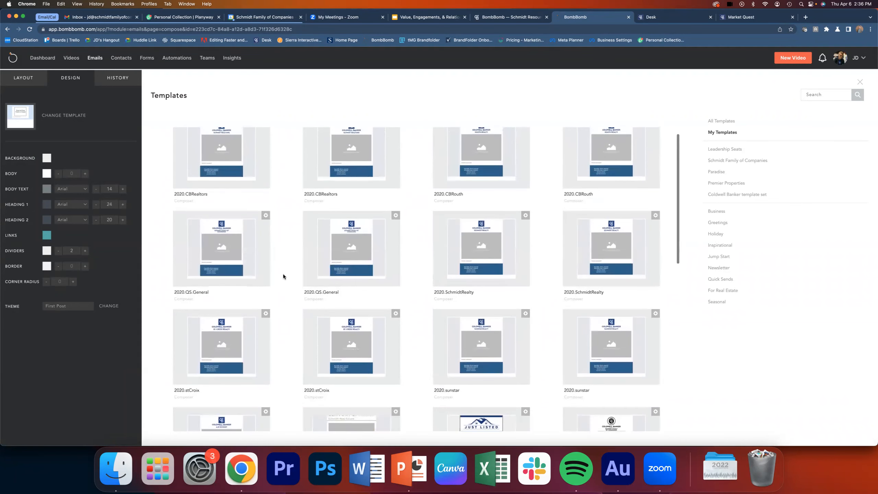
{"action": "scroll", "coordinate": [284, 275], "scroll_direction": "up", "scroll_amount": 1}
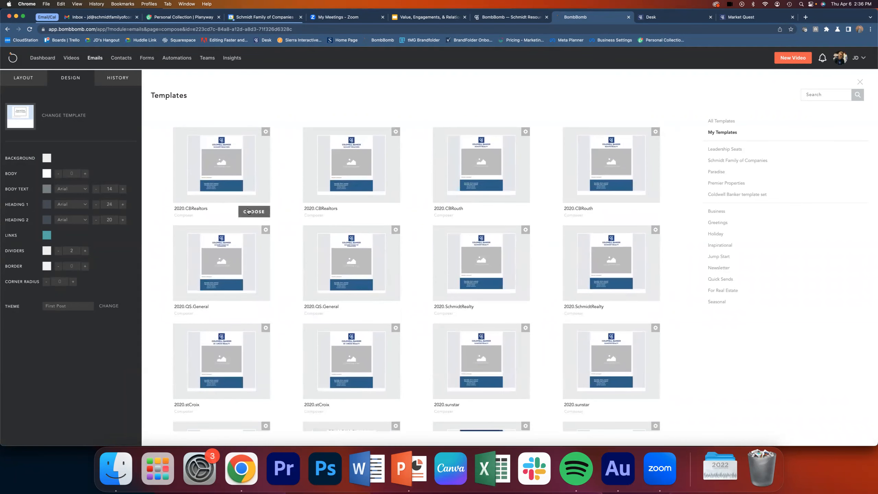
{"action": "left_click", "coordinate": [248, 211]}
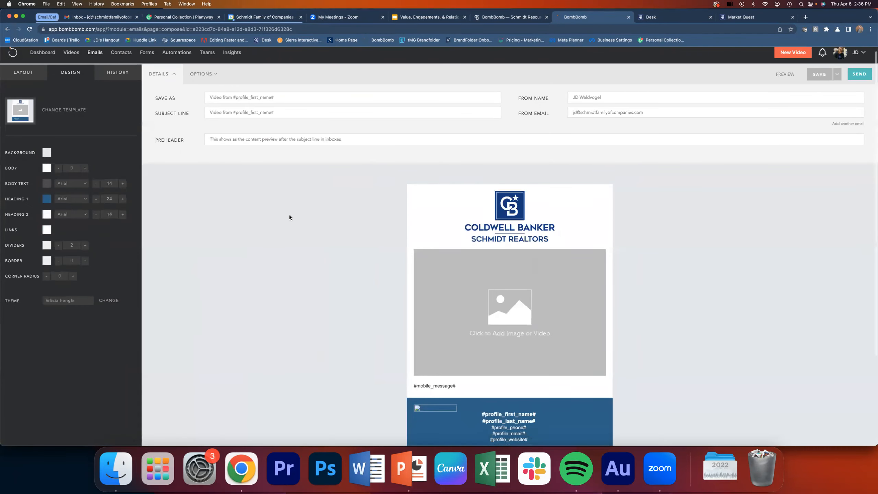
- Delete the #mobile_message# text row between the media placeholder and the blue profile footer
{"action": "scroll", "coordinate": [290, 217], "scroll_direction": "down", "scroll_amount": 2}
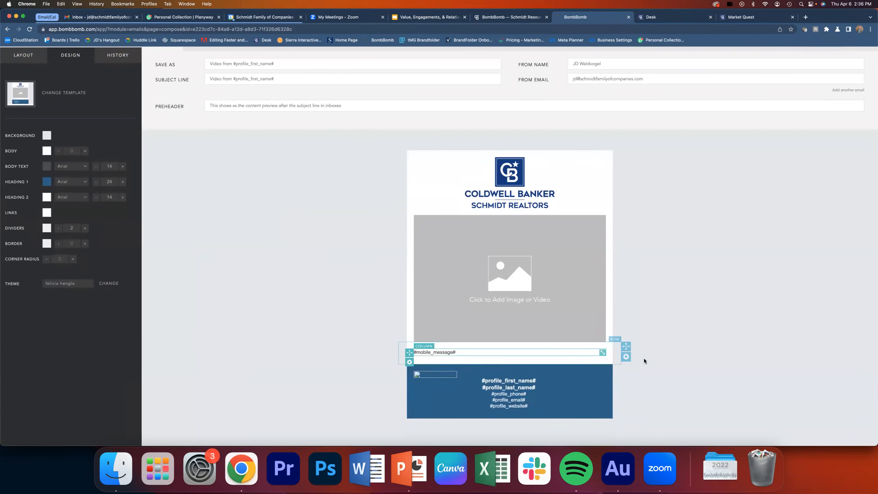
{"action": "left_click", "coordinate": [626, 356]}
{"action": "left_click", "coordinate": [601, 383]}
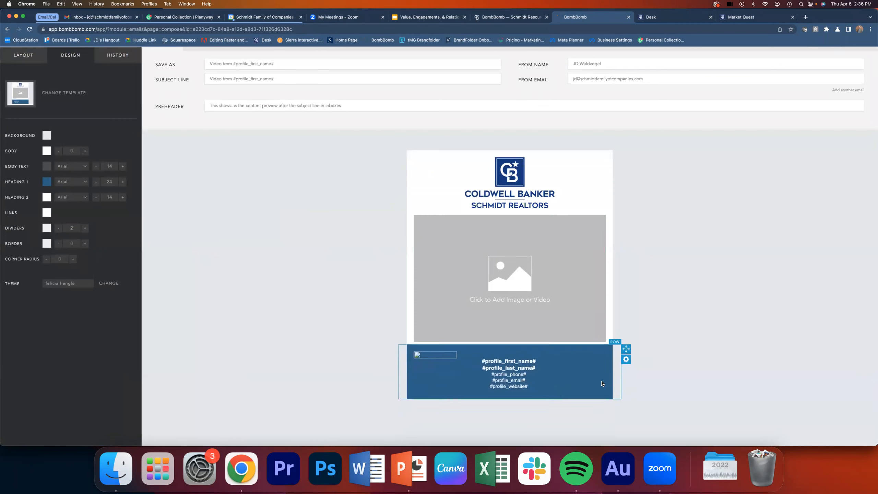
- Add a text block between the Coldwell Banker logo and the media placeholder and begin editing it
{"action": "left_click", "coordinate": [24, 55]}
{"action": "left_click_drag", "start_coordinate": [26, 87], "coordinate": [508, 224]}
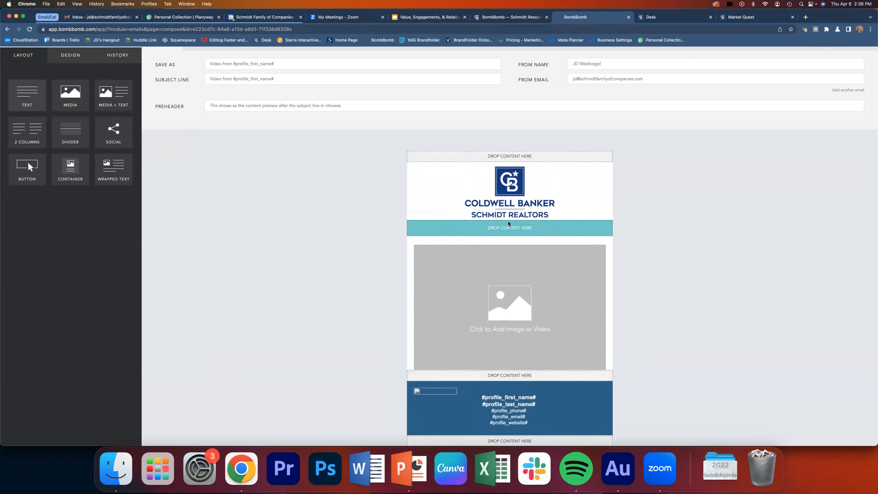
{"action": "left_click", "coordinate": [451, 211]}
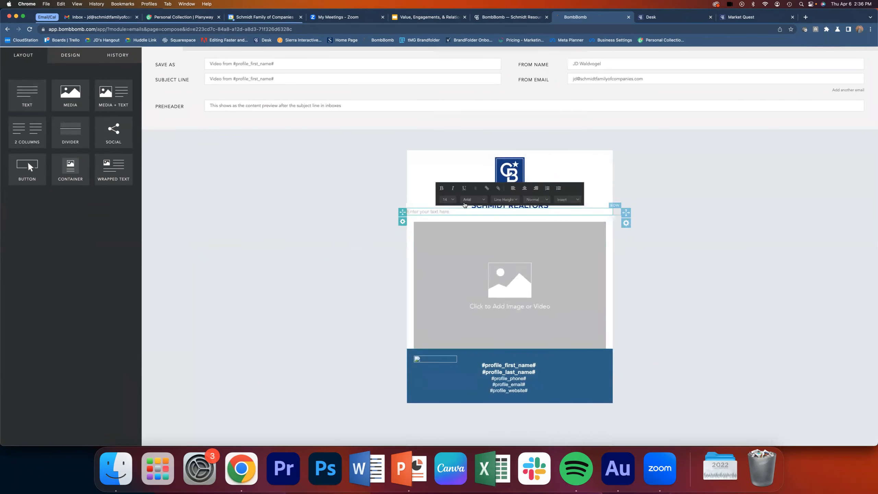
{"action": "type", "text": "MARCH @)"}
{"action": "key", "text": "BackSpace"}
{"action": "type", "text": "2023 A"}
{"action": "key", "text": "super+a"}
- Enter "APRIL 2023 MARKET UPDATE" in the new text block and insert a blank line above it
{"action": "type", "text": "APRIL 2023 MARKET UPDATE"}
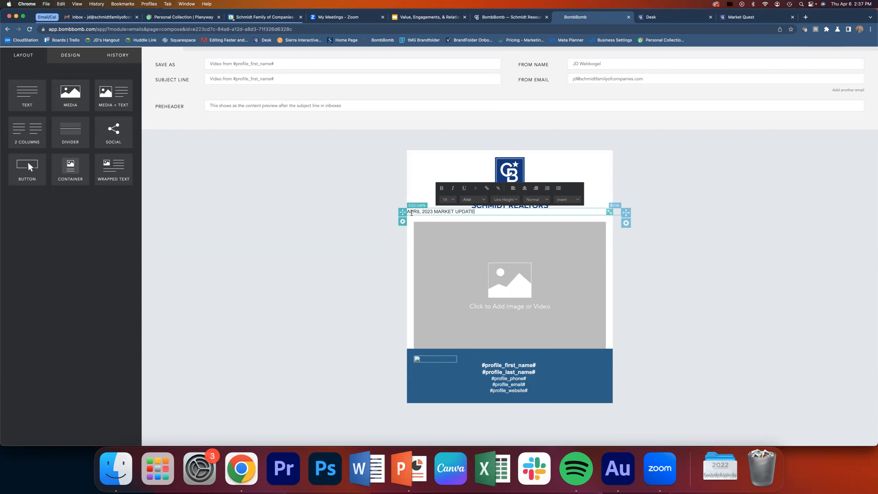
{"action": "left_click", "coordinate": [409, 212]}
{"action": "key", "text": "Return"}
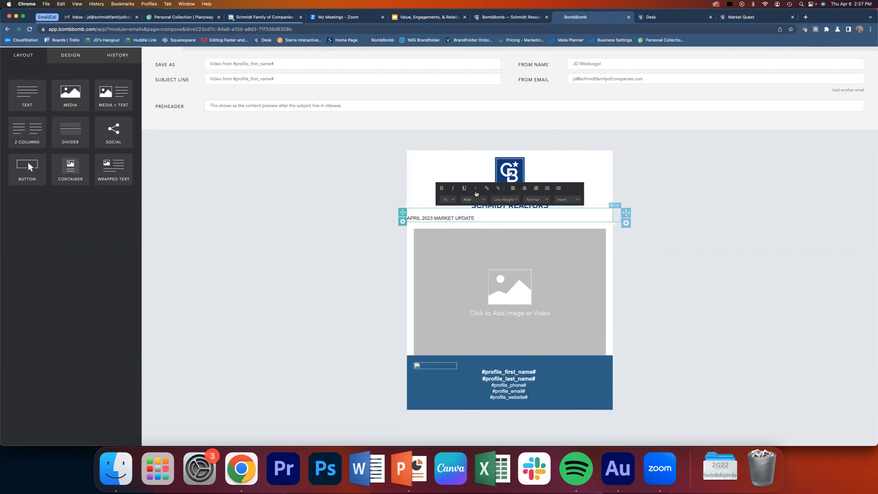
- Center the "APRIL 2023 MARKET UPDATE" heading and format it as bold, underlined text at font size 24
{"action": "left_click", "coordinate": [524, 188]}
{"action": "left_click_drag", "start_coordinate": [541, 218], "coordinate": [476, 218]}
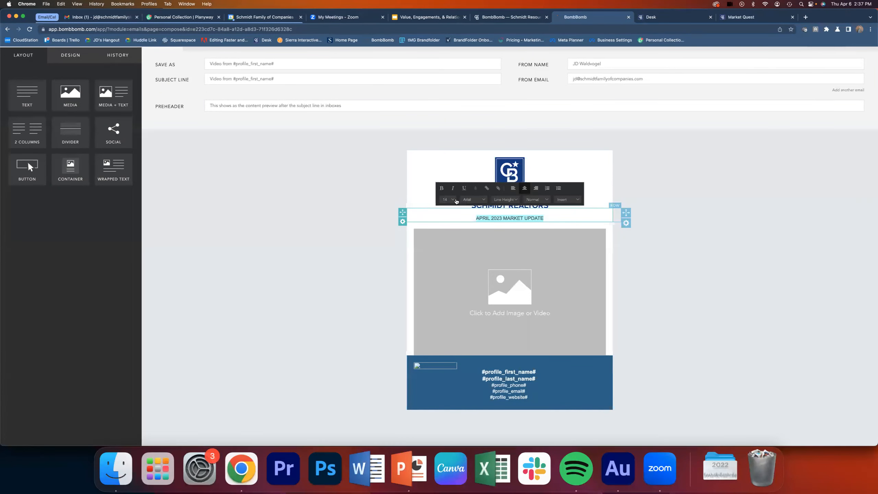
{"action": "left_click", "coordinate": [453, 200]}
{"action": "scroll", "coordinate": [451, 224], "scroll_direction": "down", "scroll_amount": 3}
{"action": "left_click", "coordinate": [451, 224]}
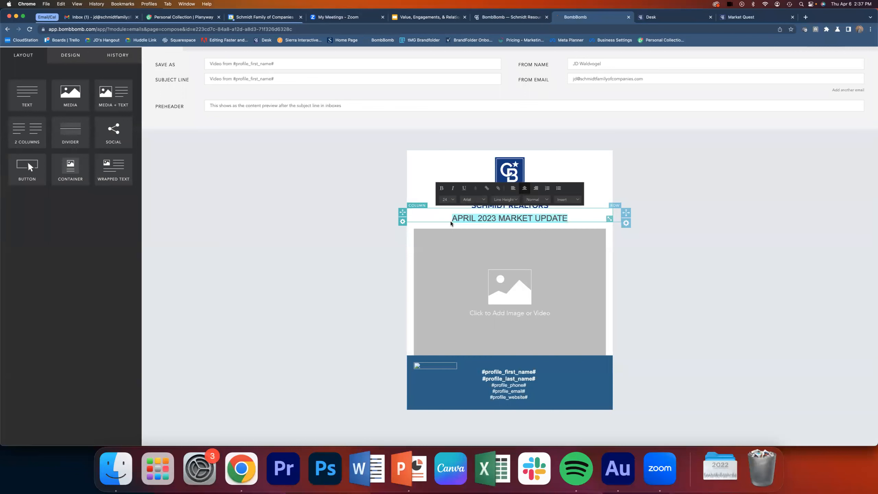
{"action": "left_click", "coordinate": [441, 188]}
{"action": "left_click", "coordinate": [464, 188]}
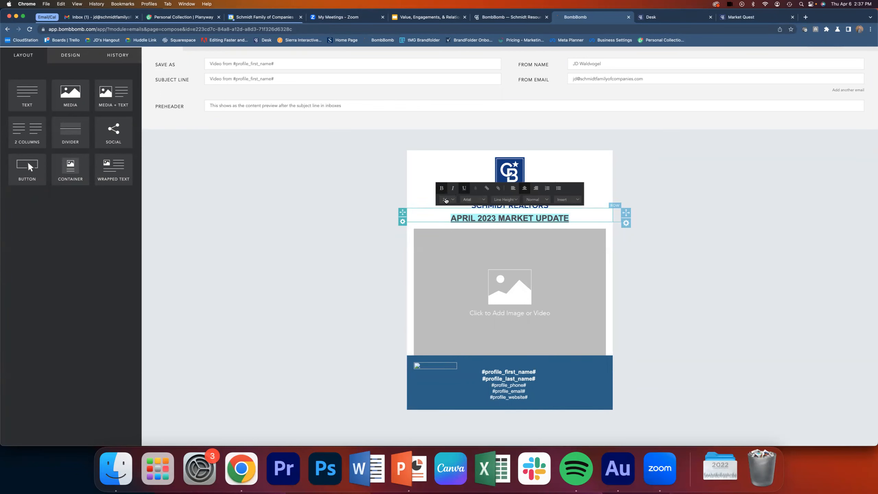
- Color the "APRIL 2023 MARKET UPDATE" heading bright red
{"action": "left_click", "coordinate": [476, 188]}
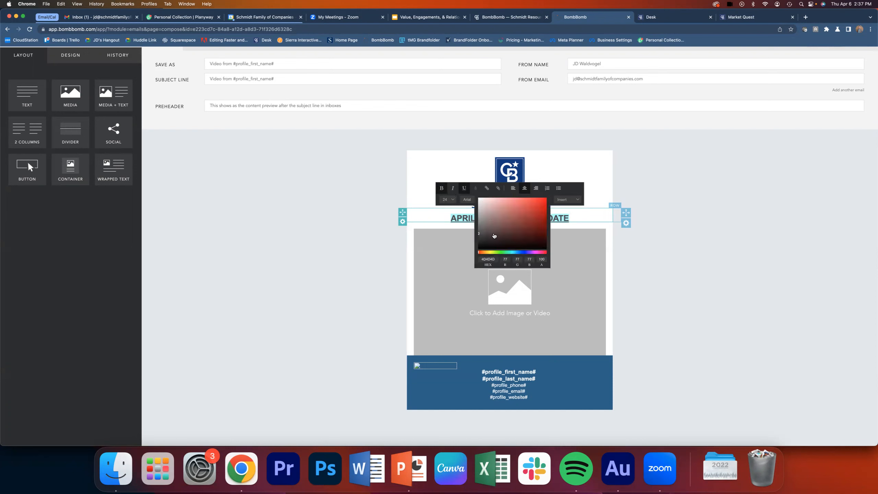
{"action": "left_click", "coordinate": [539, 220]}
{"action": "left_click_drag", "start_coordinate": [540, 220], "coordinate": [547, 189]}
{"action": "left_click", "coordinate": [672, 252]}
- Change the market update heading's text color to teal green
{"action": "left_click", "coordinate": [592, 217]}
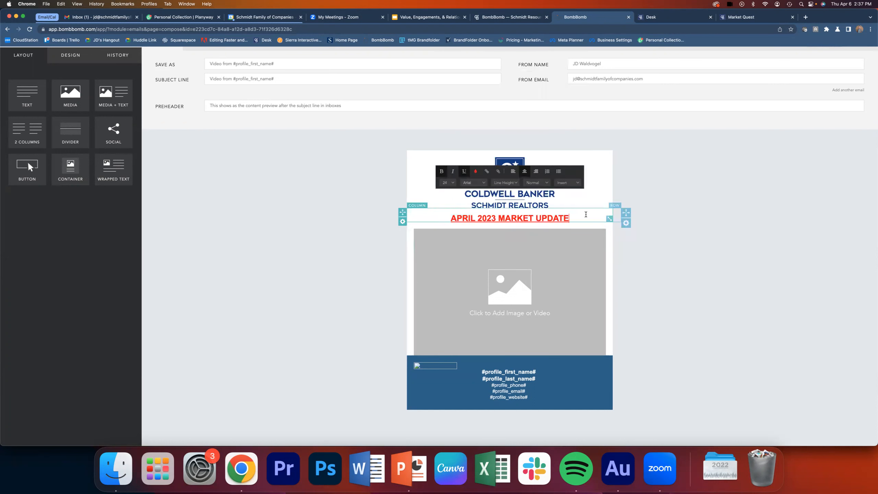
{"action": "left_click", "coordinate": [476, 189]}
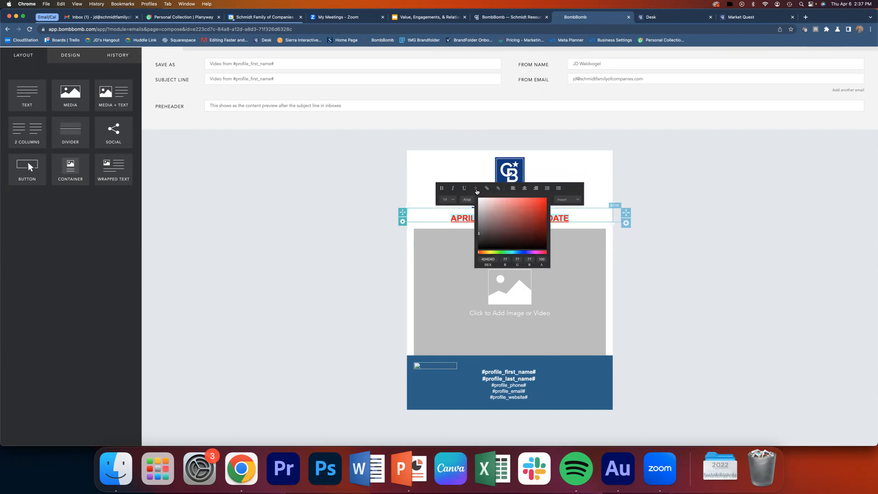
{"action": "left_click_drag", "start_coordinate": [512, 253], "coordinate": [546, 218]}
{"action": "left_click", "coordinate": [709, 265]}
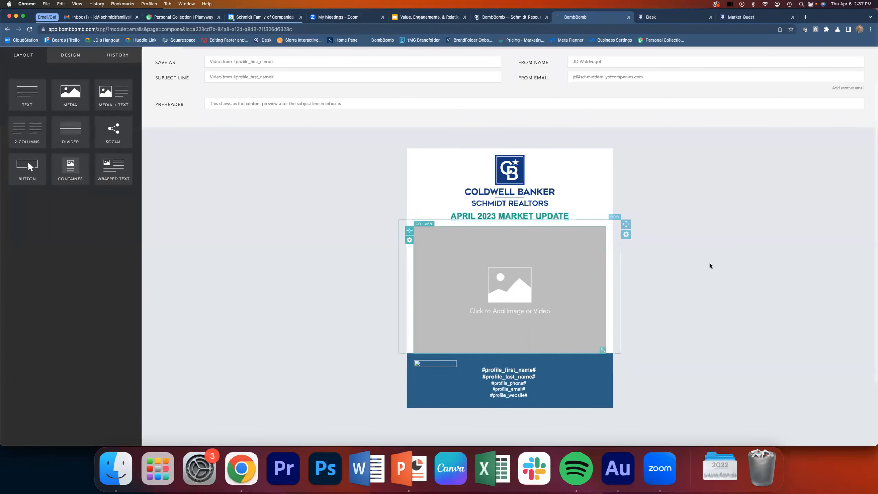
- Enlarge the "APRIL 2023 MARKET UPDATE" heading to font size 32
{"action": "triple_click", "coordinate": [566, 216]}
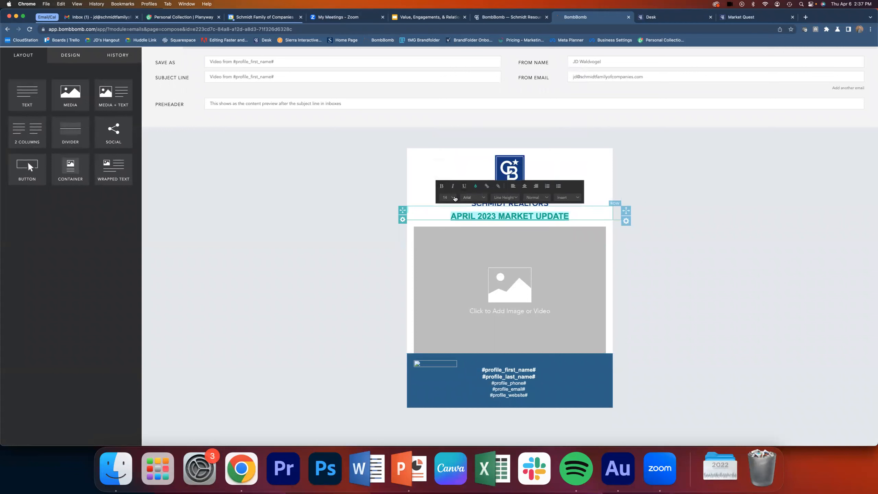
{"action": "left_click", "coordinate": [456, 198]}
{"action": "scroll", "coordinate": [456, 219], "scroll_direction": "down", "scroll_amount": 3}
{"action": "left_click", "coordinate": [452, 215]}
{"action": "left_click", "coordinate": [449, 198]}
{"action": "scroll", "coordinate": [451, 227], "scroll_direction": "down", "scroll_amount": 2}
{"action": "left_click", "coordinate": [451, 225]}
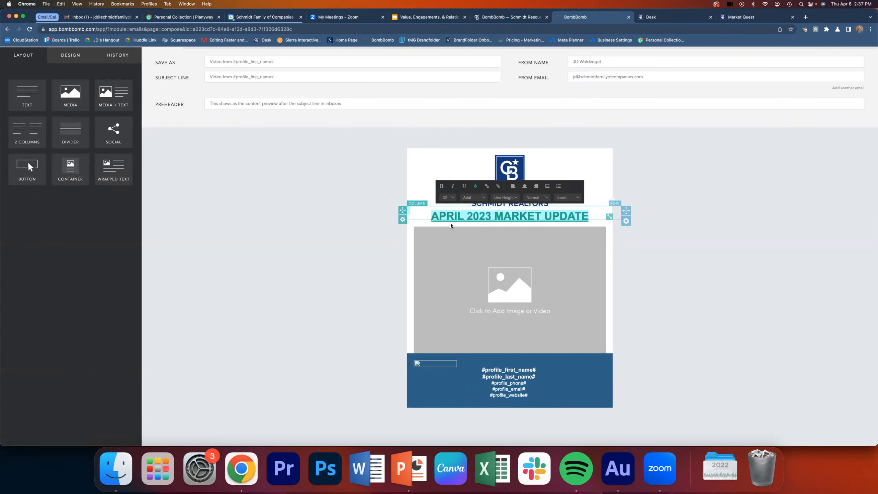
{"action": "left_click", "coordinate": [721, 294]}
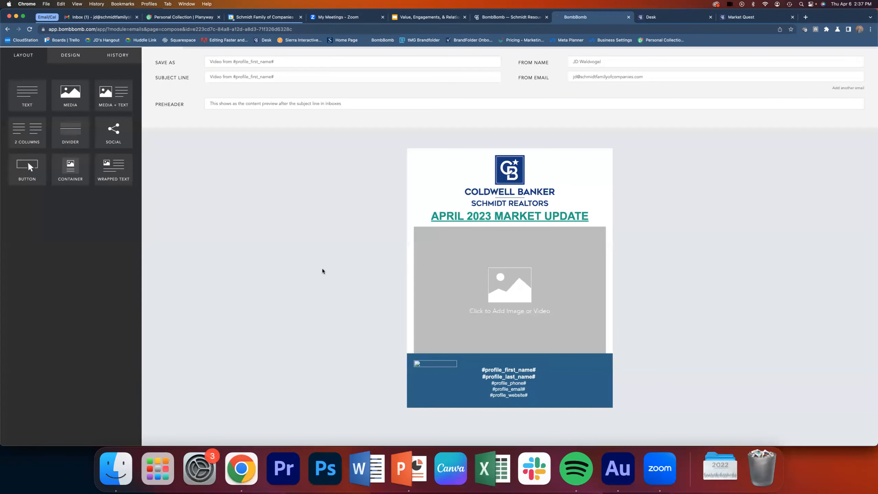
- Collapse the Email/Cal browser tab group and open the video recorder for the email's media placeholder
{"action": "left_click", "coordinate": [44, 16]}
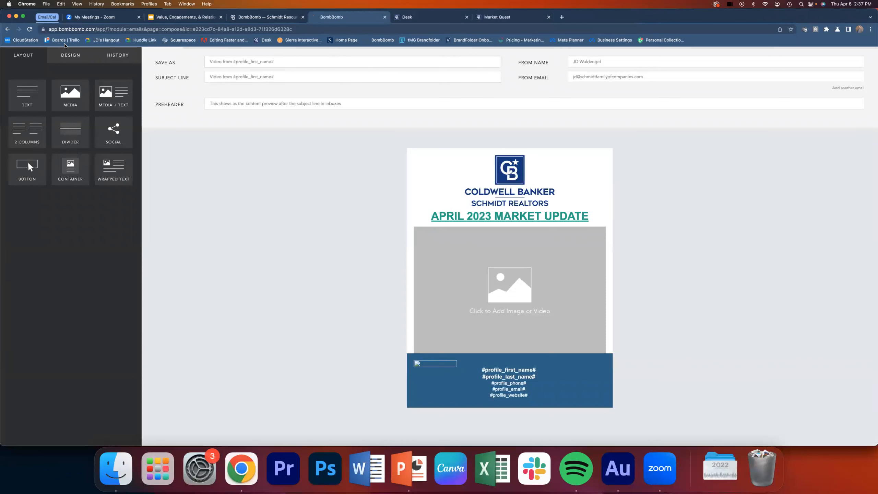
{"action": "left_click", "coordinate": [515, 281]}
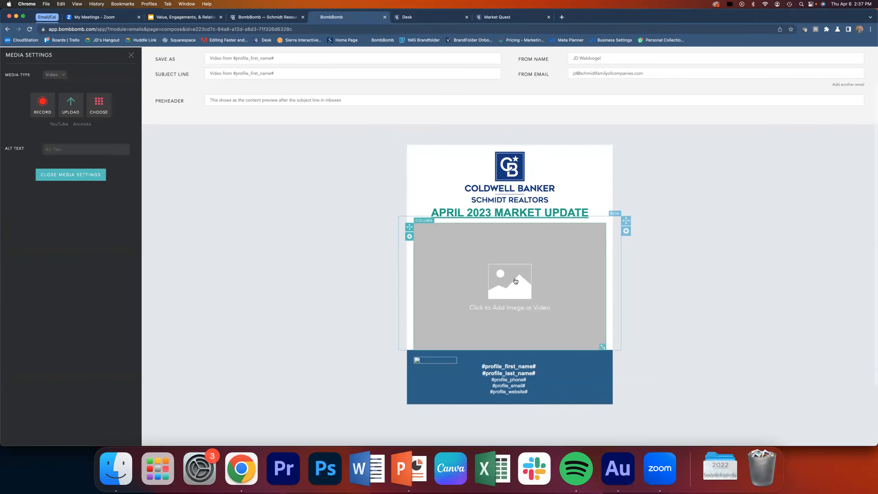
{"action": "left_click", "coordinate": [41, 101]}
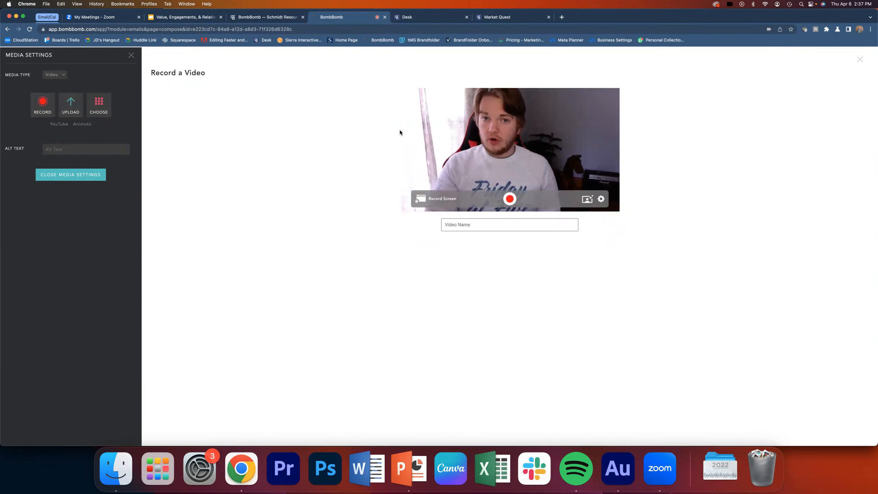
- Start recording the webcam video and switch to the Rockford, MI March 2023 snapshot in Market Quest for reference
{"action": "left_click", "coordinate": [507, 19]}
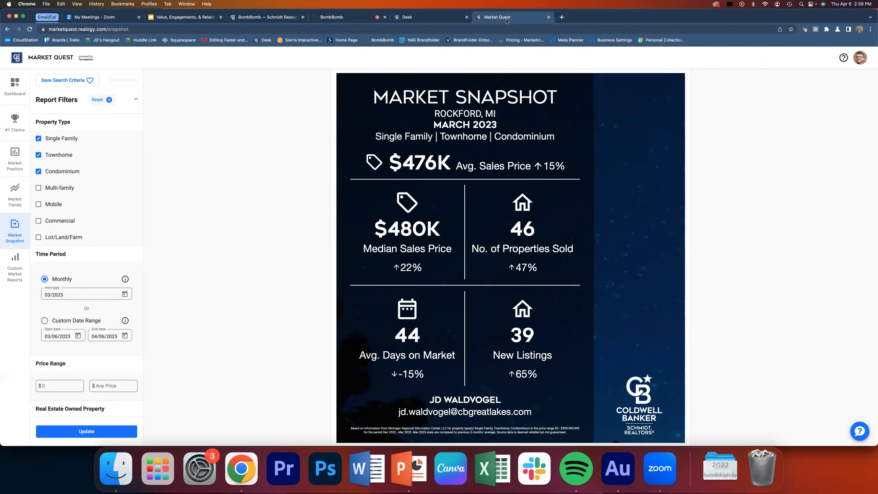
{"action": "left_click", "coordinate": [359, 17]}
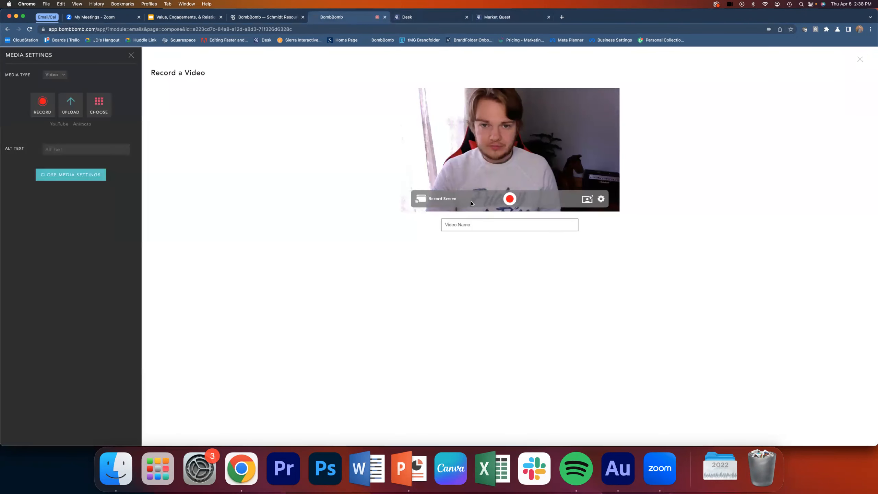
{"action": "left_click", "coordinate": [509, 198]}
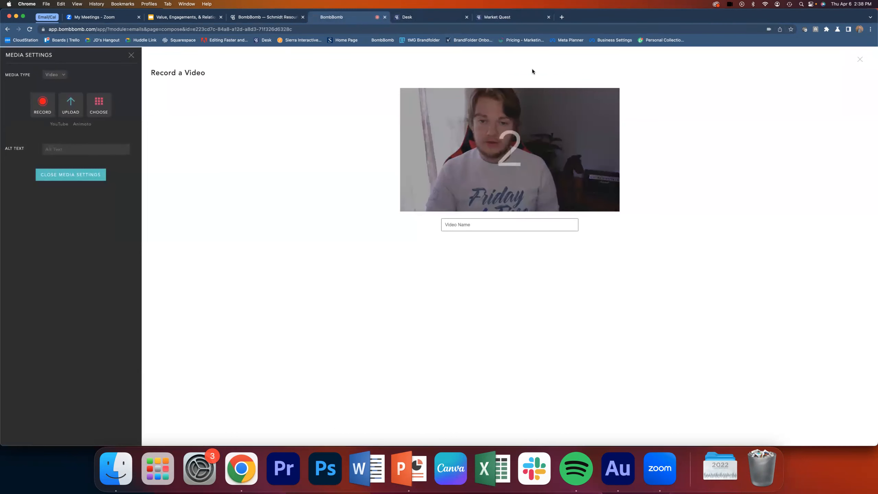
{"action": "left_click", "coordinate": [519, 19]}
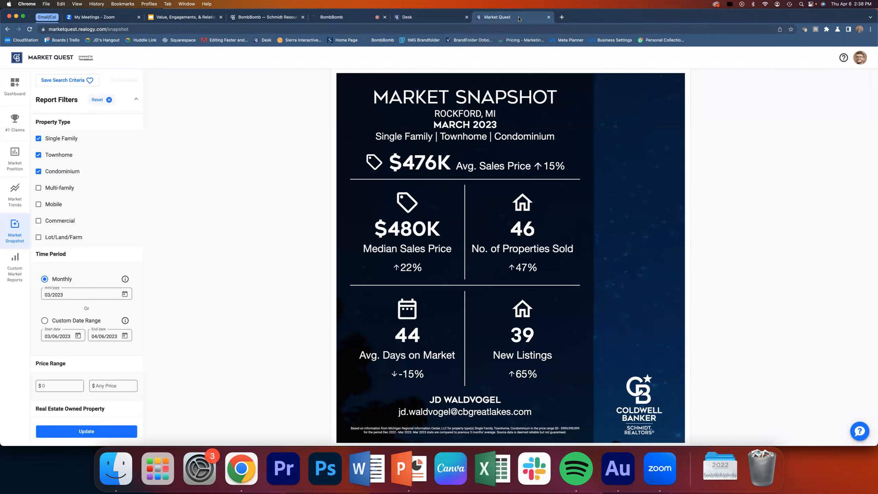